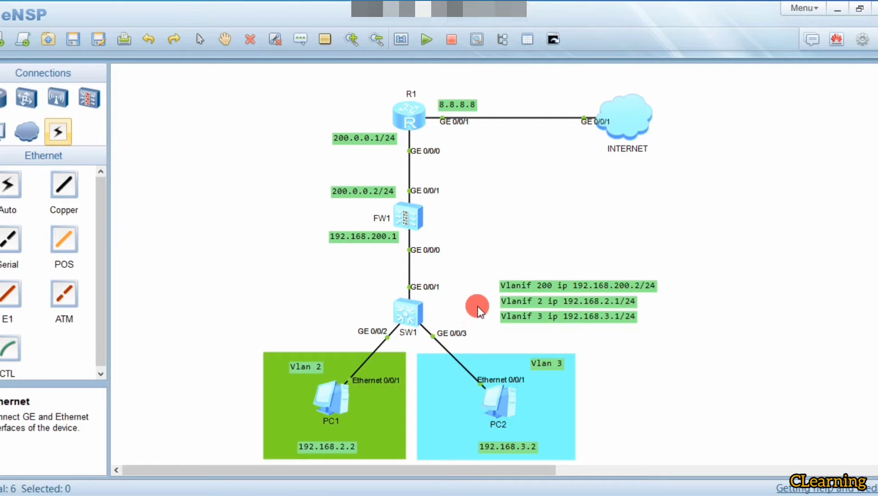
Open the SW1 switch console, enter system view, and place the console window beside the topology
double_click(414, 312)
left_click_drag(349, 72, 643, 58)
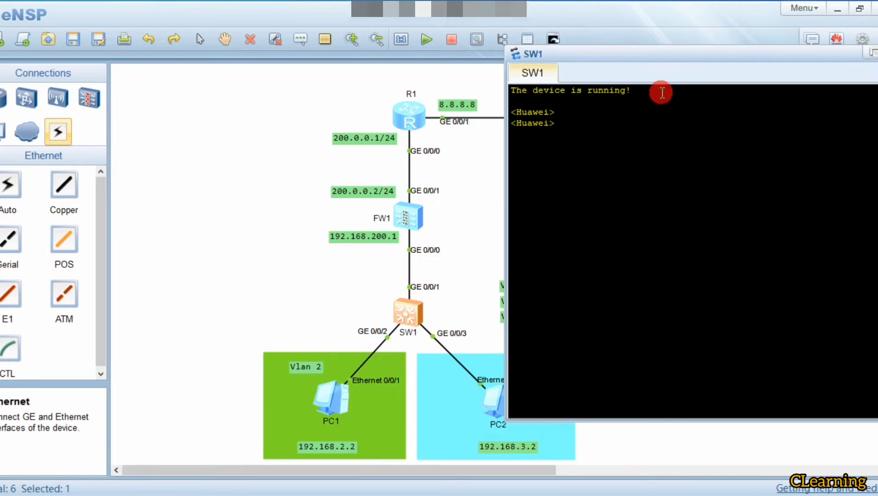
type("sys")
key("Return")
key("Return")
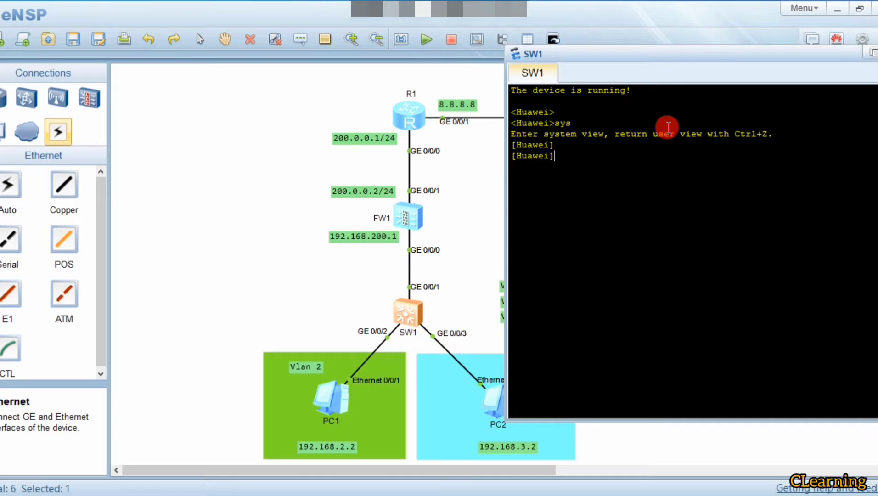
left_click_drag(624, 49, 767, 67)
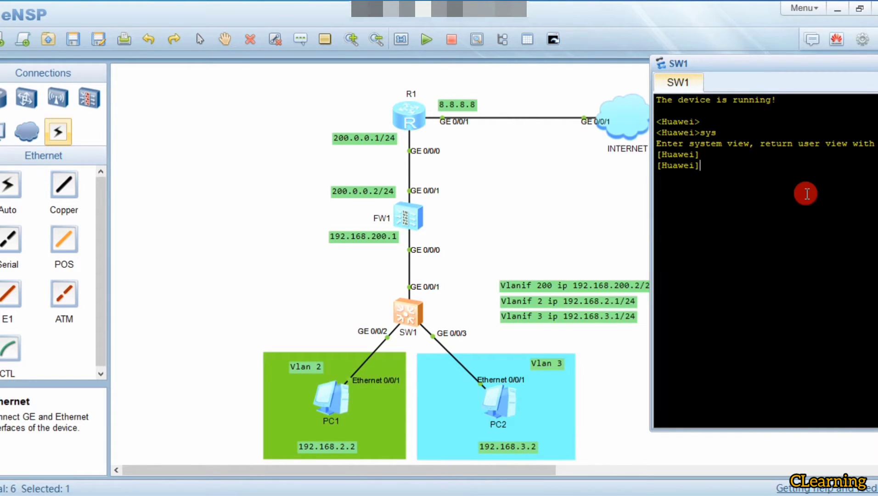
Create VLANs 2, 3 and 200 on SW1 with one batch command
type("vlan b")
key("Tab")
type("2 3 ")
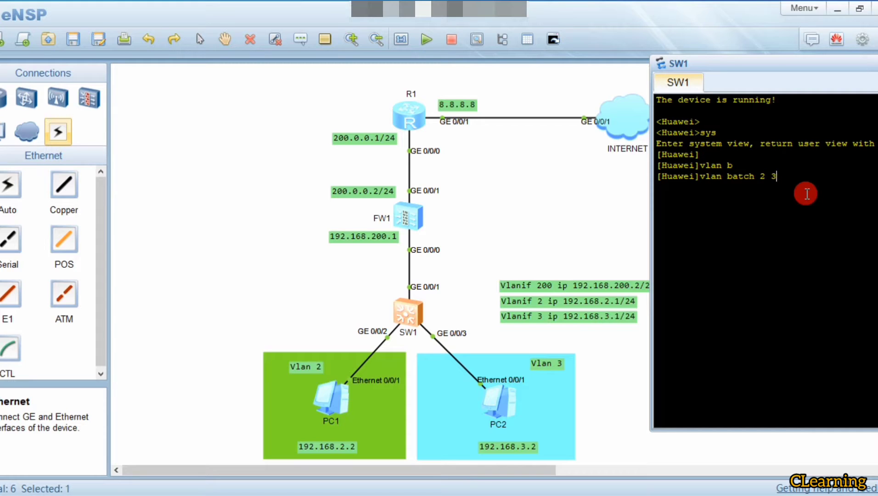
type("200")
key("Return")
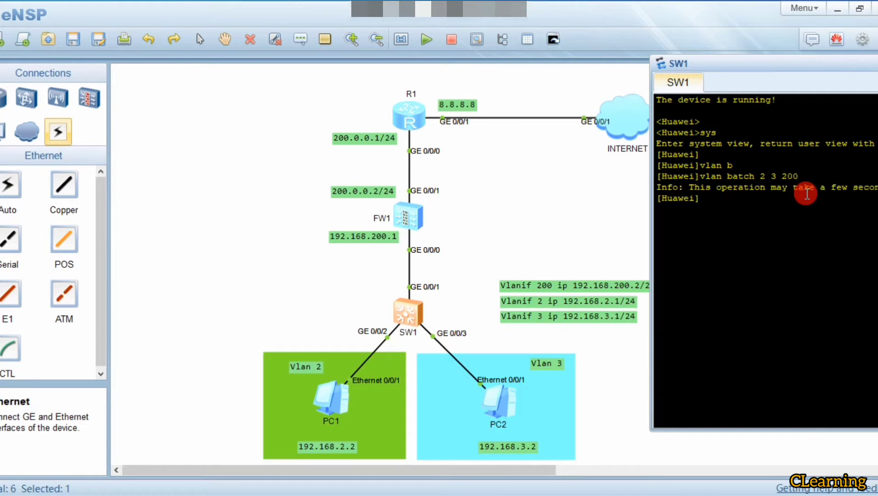
Enter the interface view of GigabitEthernet 0/0/2 on SW1
type("int")
key("Tab")
type("g")
key("Tab")
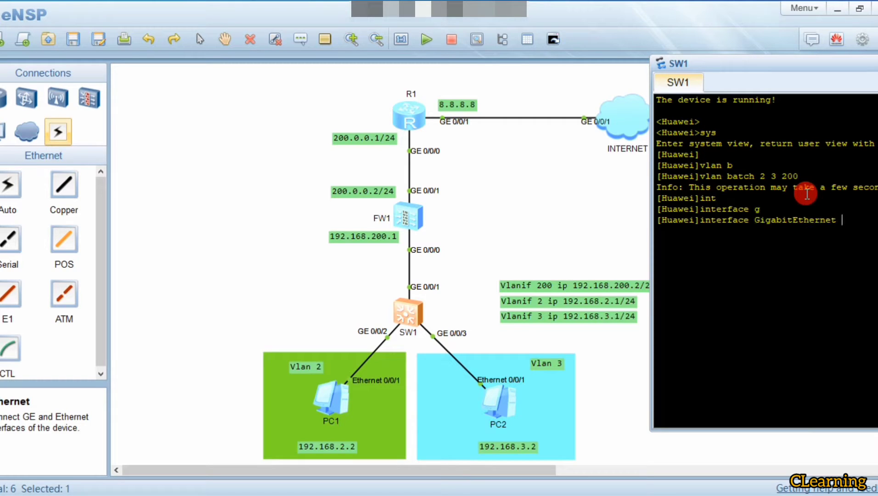
key("BackSpace")
key("BackSpace")
key("Tab")
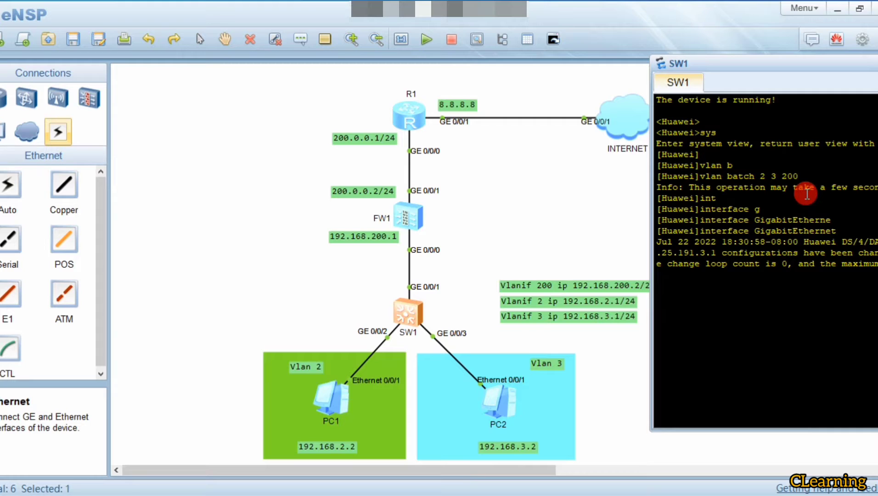
type("0/0/2")
key("Return")
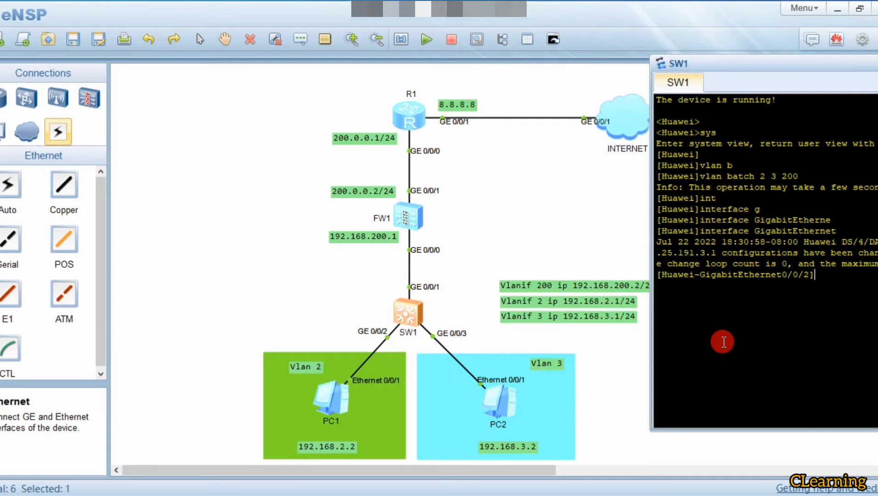
Set the port link type of GigabitEthernet 0/0/2 to access
type("po")
key("Tab")
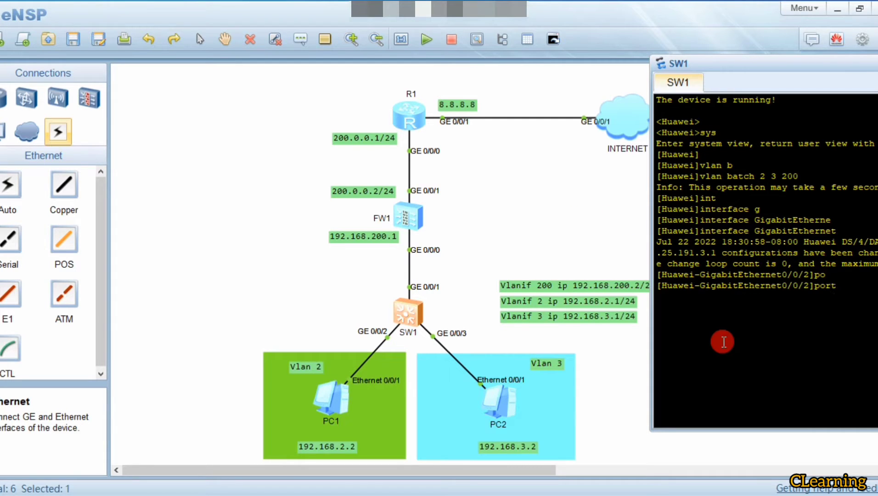
type("li")
key("Tab")
type("t")
key("Tab")
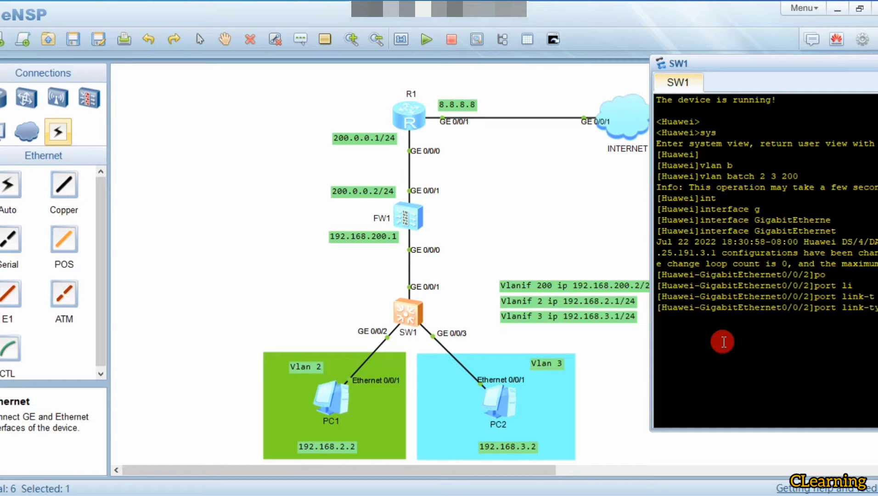
key("Tab")
left_click_drag(722, 62, 679, 57)
key("Return")
key("Return")
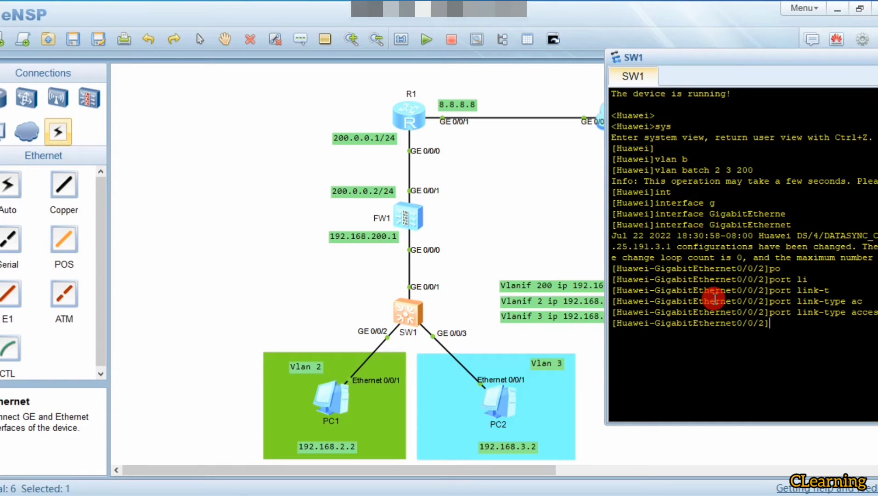
Assign VLAN 2 as the default VLAN of GigabitEthernet 0/0/2
type("port ")
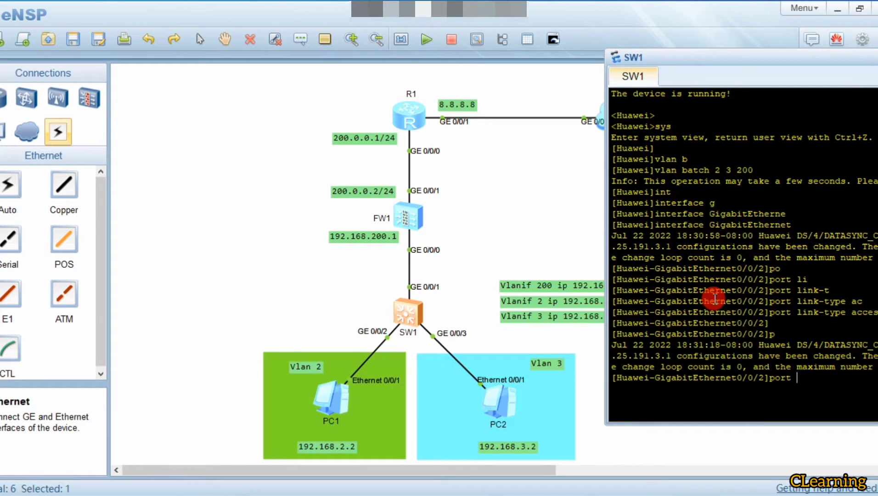
type("de")
key("Tab")
type("v")
key("Tab")
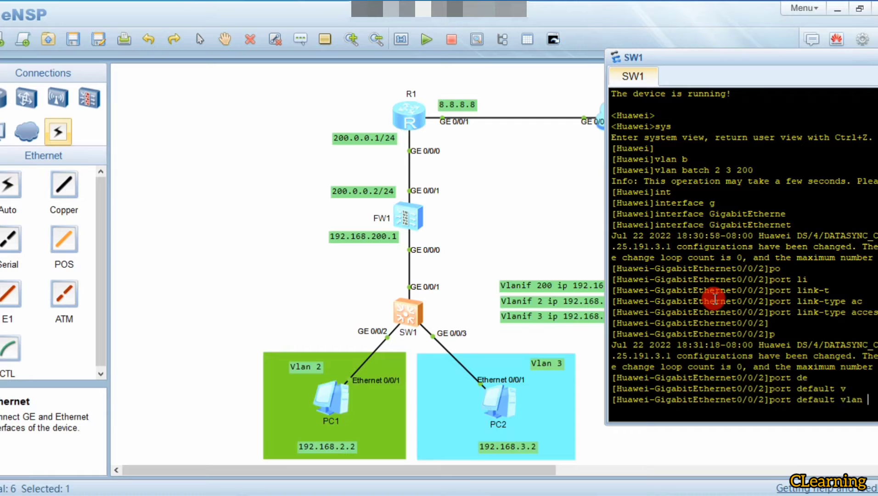
type("2")
key("Return")
Switch to the interface view of GigabitEthernet 0/0/3 on SW1
type("interface GigabitEth")
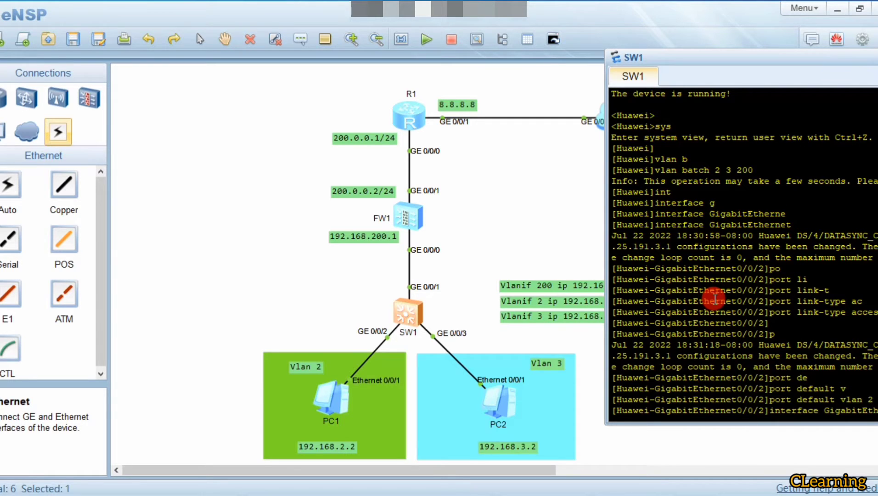
key("Return")
left_click_drag(682, 59, 617, 42)
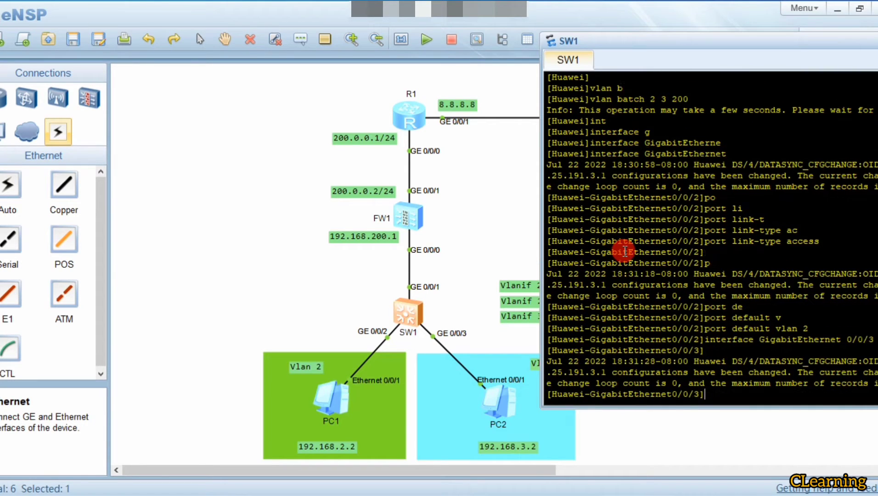
key("Return")
key("Return")
Set the port link type of GigabitEthernet 0/0/3 to access
type("po")
key("Tab")
type("li")
key("Tab")
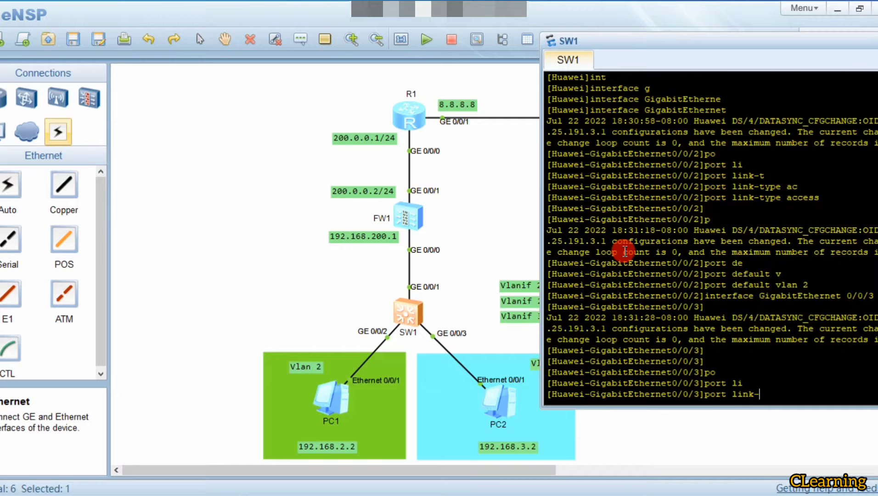
type("t")
key("Tab")
type("ac")
key("Tab")
key("Return")
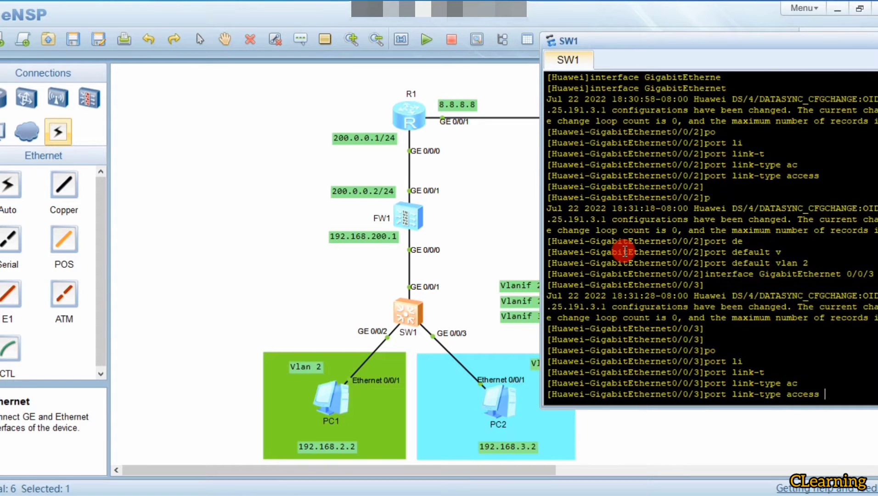
Assign VLAN 3 as the default VLAN of GigabitEthernet 0/0/3
type("port")
key("Tab")
type("de")
key("Tab")
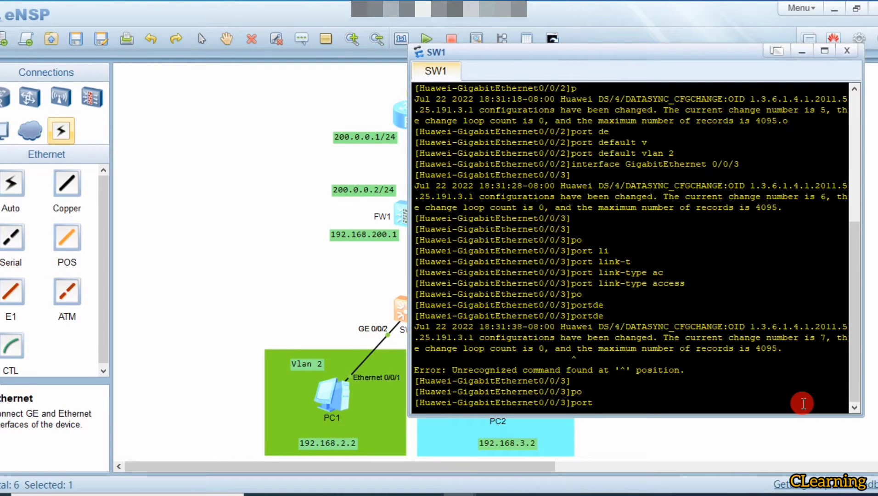
type("d")
key("Tab")
key("BackSpace")
key("BackSpace")
key("BackSpace")
key("BackSpace")
key("BackSpace")
key("BackSpace")
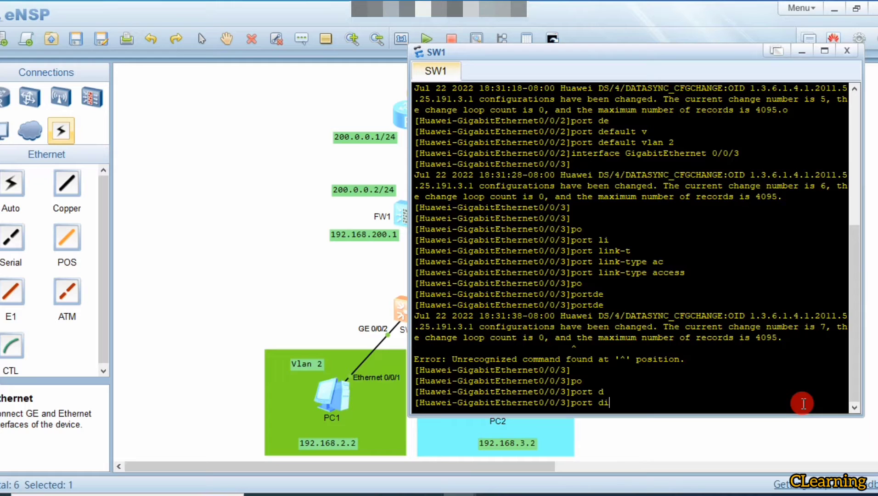
type("e")
key("Tab")
type("v")
key("Tab")
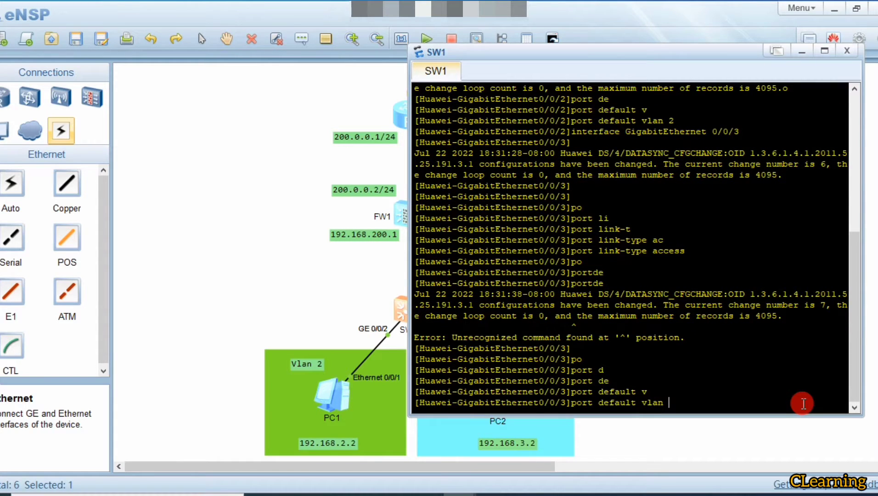
type("3")
key("Return")
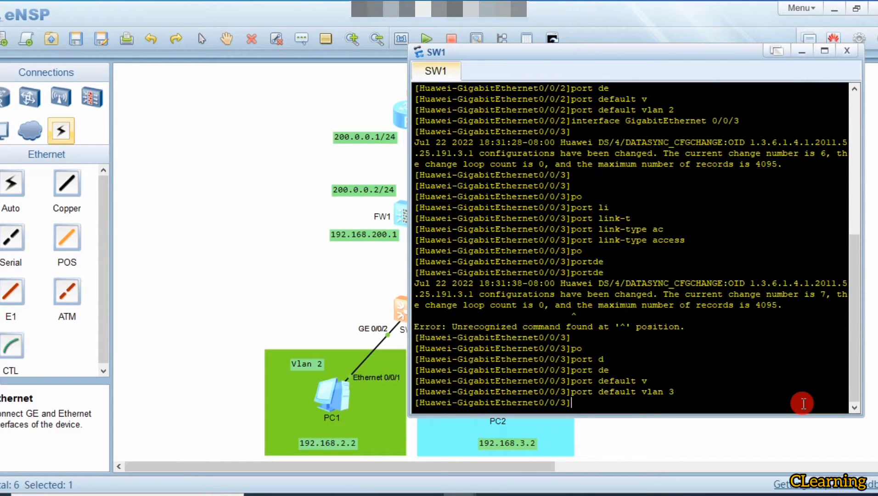
Switch to the interface view of GigabitEthernet 0/0/1, the SW1 port facing the firewall
left_click_drag(495, 60, 716, 46)
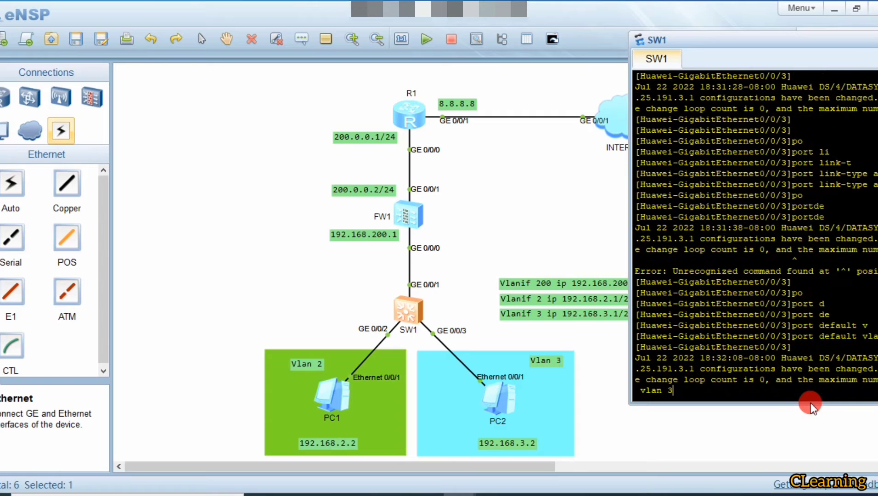
type("ype access")
key("Up")
key("BackSpace")
type("1")
key("Return")
Set the port link type of GigabitEthernet 0/0/1 to access
type("po")
key("Tab")
type("li")
key("Tab")
type("t")
key("Tab")
type("a")
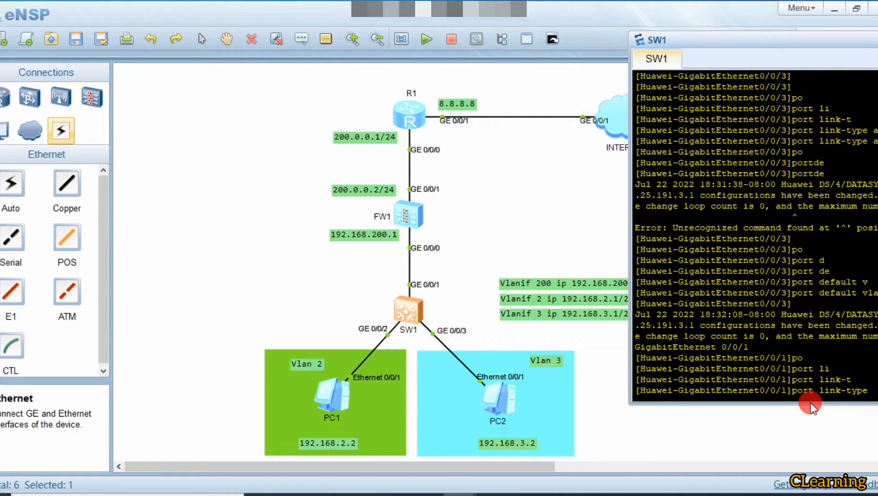
key("Tab")
key("Return")
Assign VLAN 200 as the default VLAN of GigabitEthernet 0/0/1
type("po")
key("Tab")
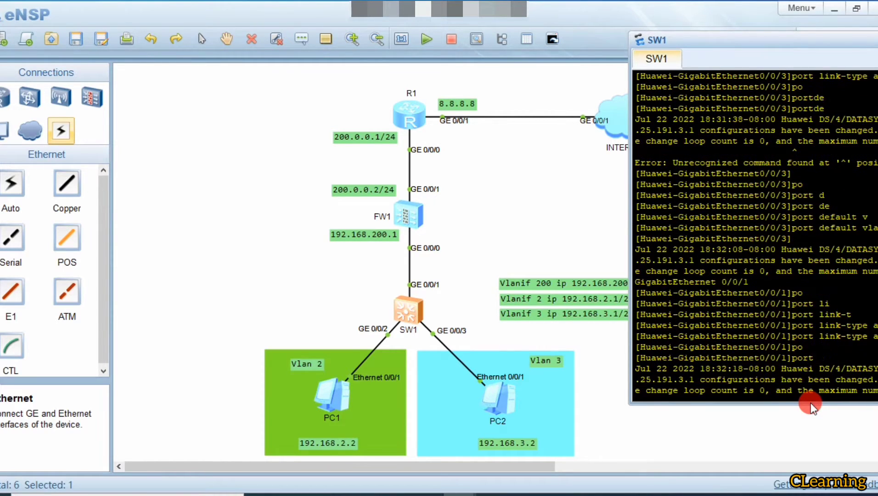
type("de")
key("Tab")
type("v")
key("Tab")
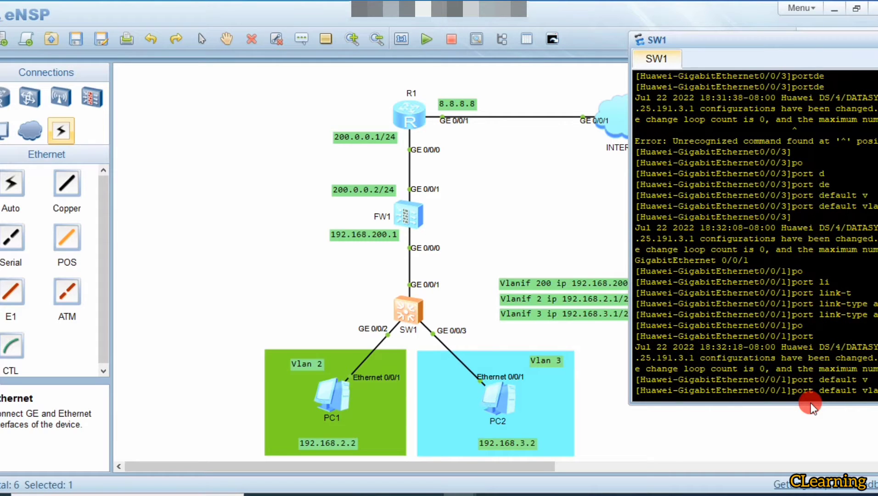
left_click_drag(715, 41, 599, 43)
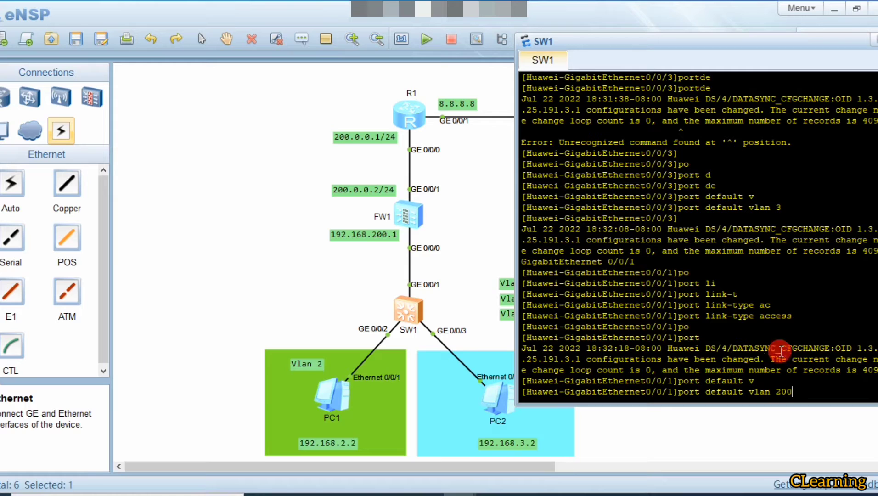
key("Return")
key("Return")
key("Return")
key("Return")
key("Return")
key("Return")
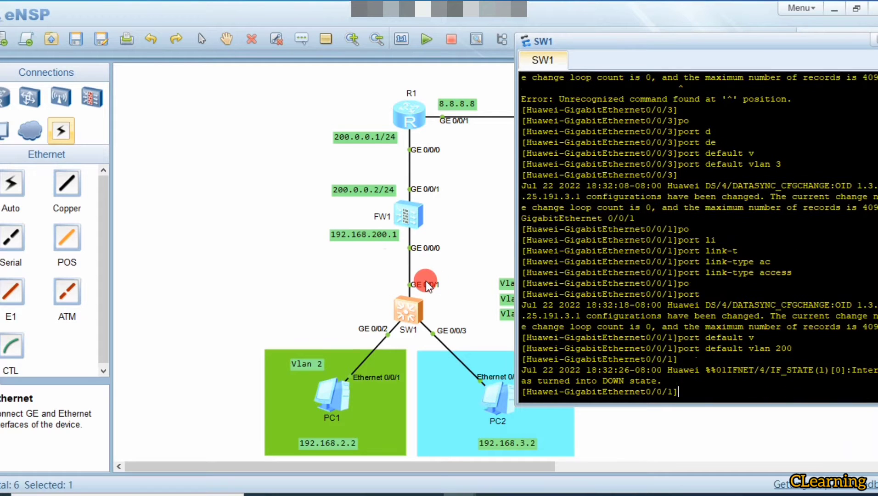
Return SW1 to system view and place its console beside the Vlanif address notes
type("q")
key("Return")
key("Return")
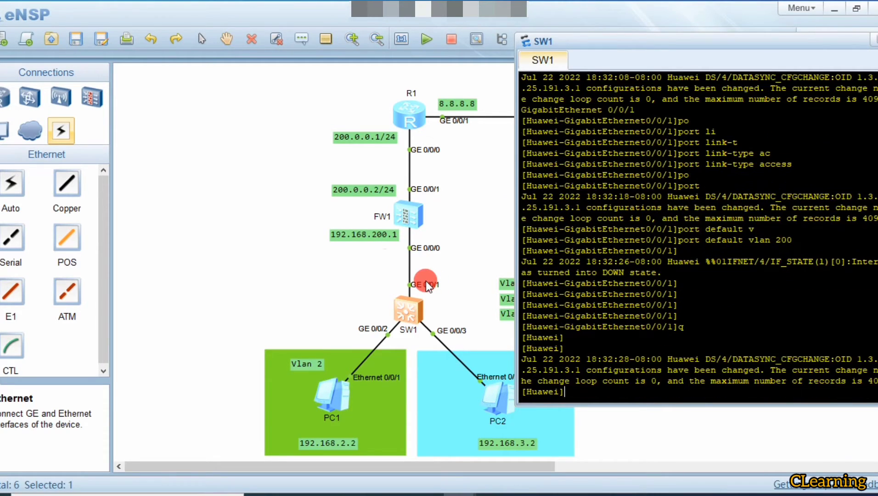
left_click_drag(590, 44, 713, 46)
mouse_move(479, 264)
left_mouse_down()
mouse_move(585, 333)
mouse_move(657, 314)
mouse_move(646, 336)
left_mouse_up()
double_click(411, 301)
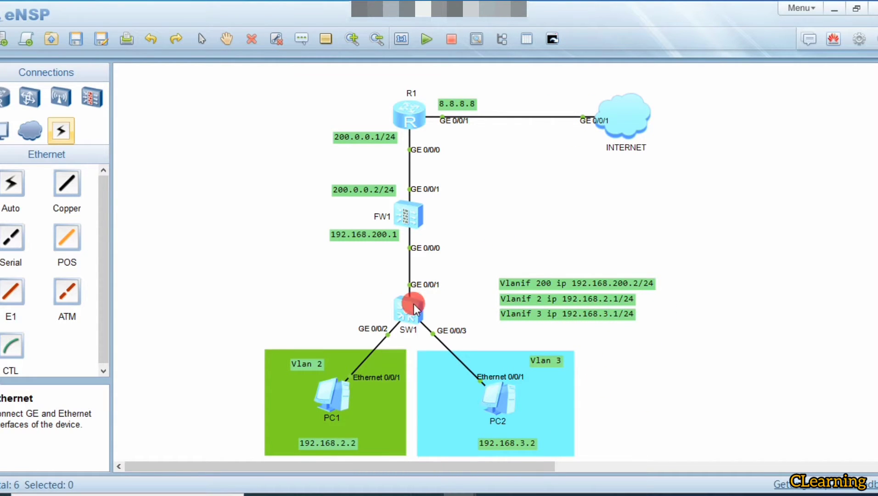
left_click(699, 87)
left_click_drag(716, 37, 703, 36)
left_click(717, 241)
type("in")
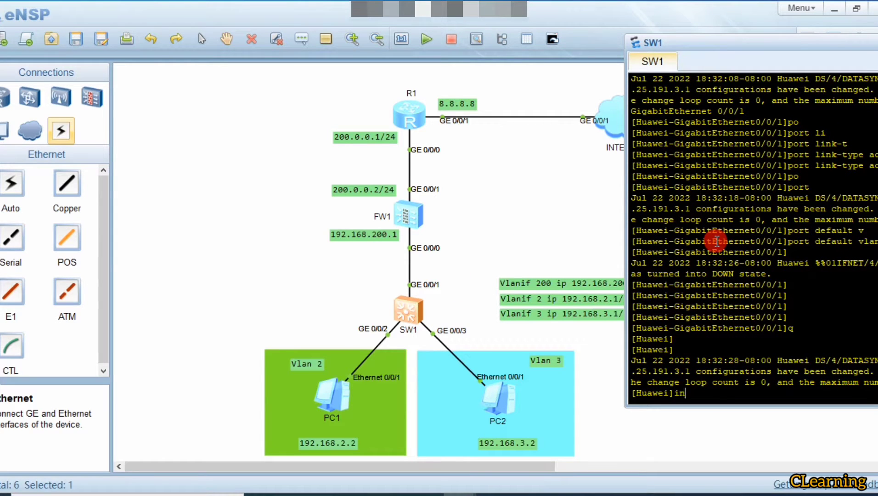
key("Tab")
key("Tab")
key("BackSpace")
key("BackSpace")
key("BackSpace")
key("BackSpace")
key("BackSpace")
key("BackSpace")
key("BackSpace")
key("BackSpace")
key("BackSpace")
key("BackSpace")
key("BackSpace")
key("BackSpace")
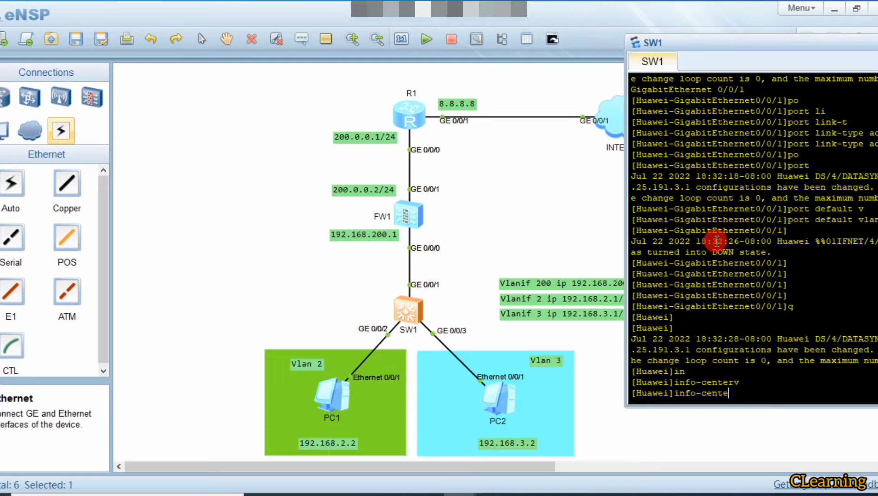
Enter the interface view of Vlanif 2 on SW1
type("int")
key("Tab")
type("v")
key("Tab")
type("2")
key("Return")
Assign IP address 192.168.2.1 with a 24-bit mask to the Vlanif 2 interface
type("ip a")
type("d")
key("Tab")
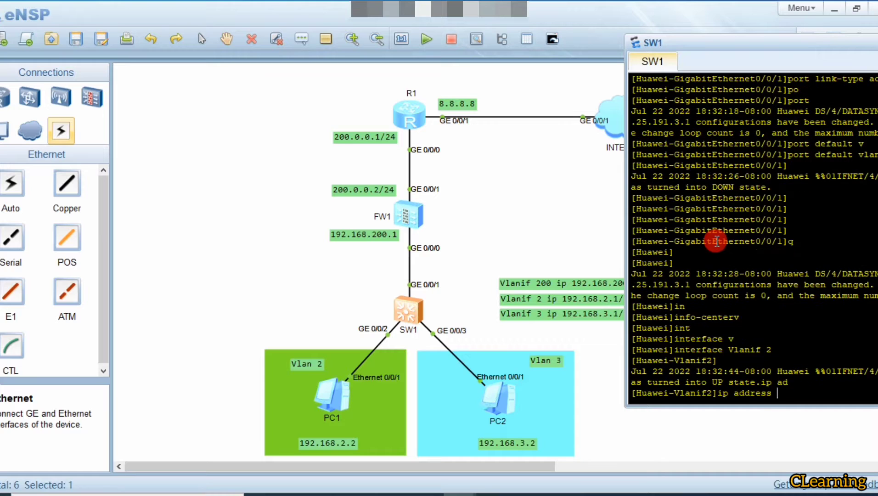
type("192.168.2.1")
key("Return")
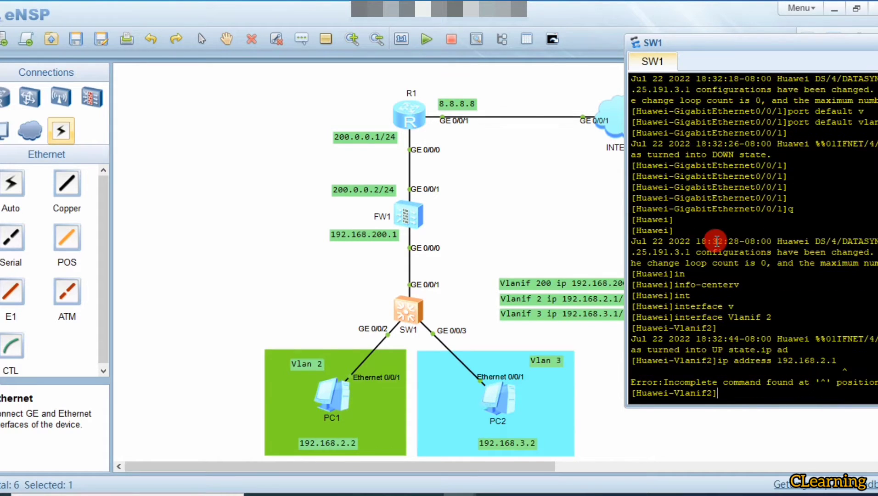
key("Up")
type("24")
key("Return")
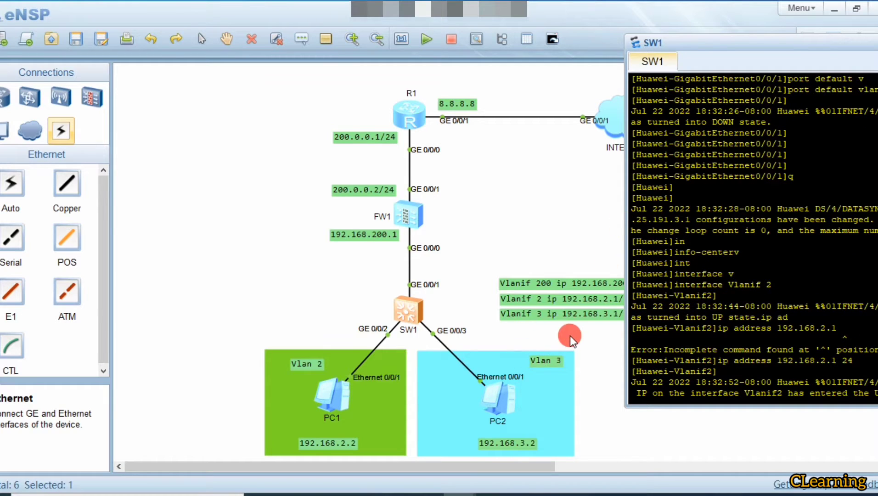
Switch SW1 from the Vlanif 2 view to the interface view of Vlanif 3
key("Return")
key("Return")
key("Return")
key("Up")
key("Up")
key("Up")
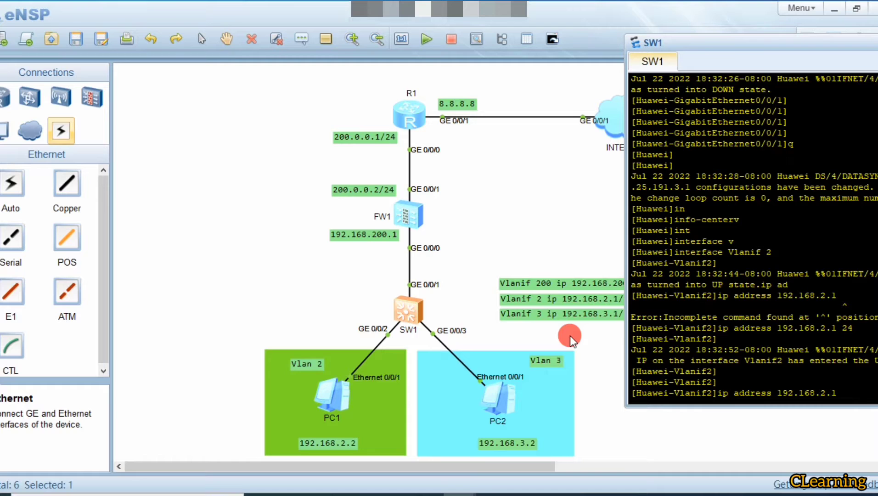
key("BackSpace")
type("3")
key("Return")
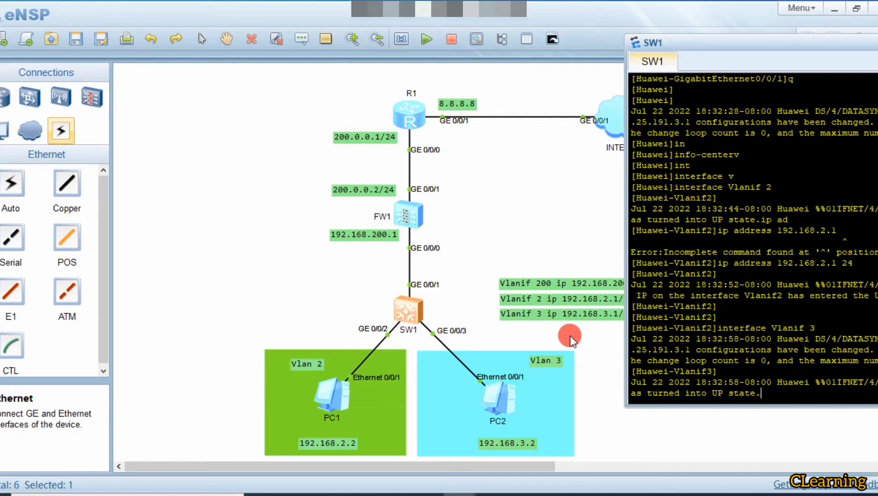
Assign IP address 192.168.3.1 with a 24-bit mask to the Vlanif 3 interface
type("ip ad")
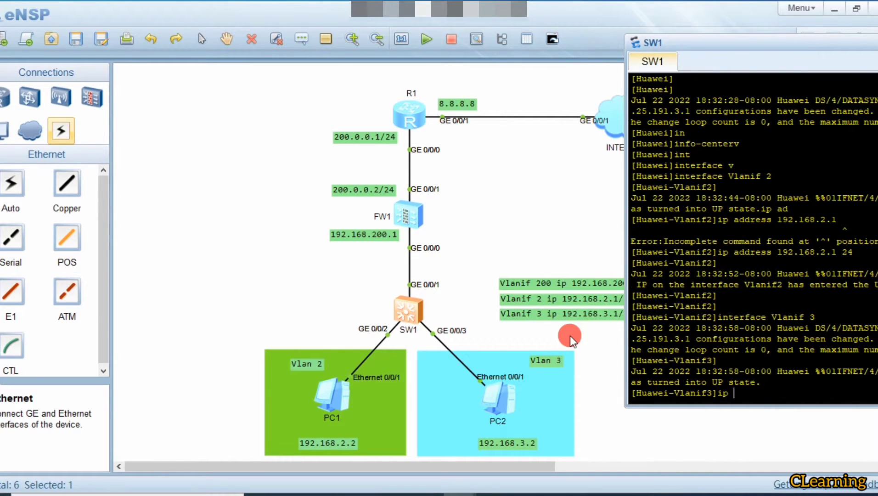
key("Tab")
type("192.1")
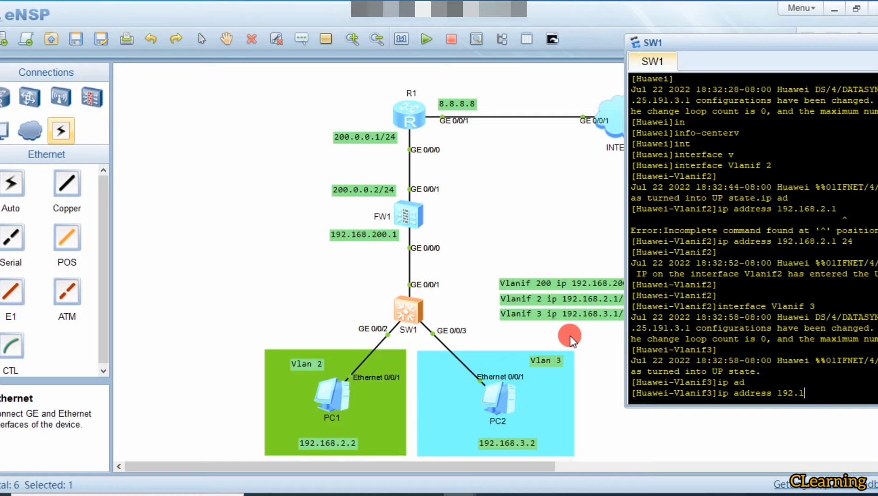
type("68.3.1 24")
key("Return")
key("Return")
key("Return")
key("Return")
key("Return")
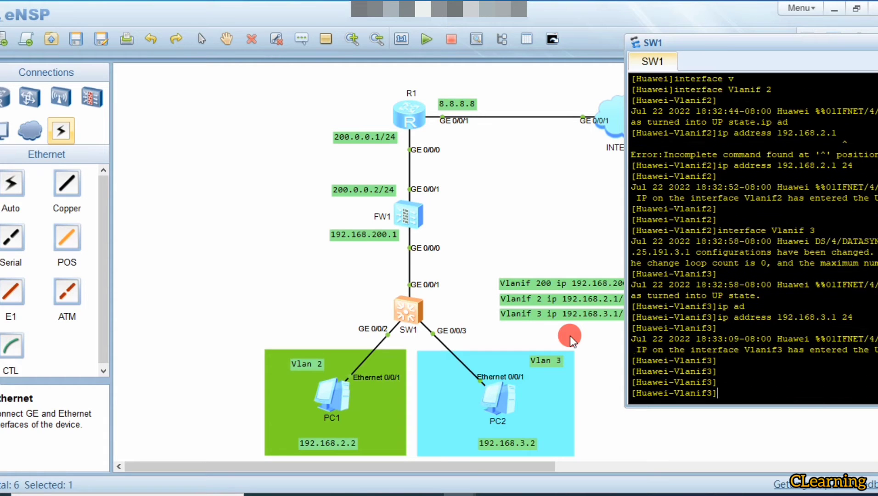
Enter the interface view of Vlanif 200 on SW1
type("interface Vlanif ")
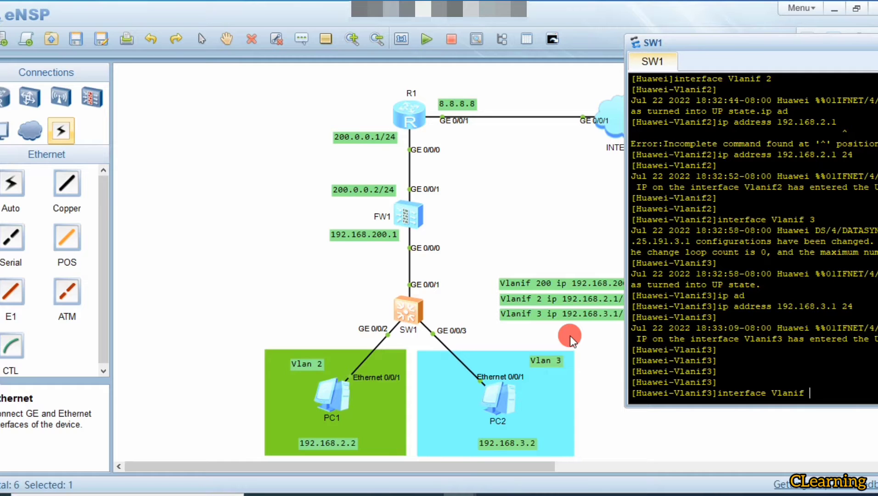
type("200")
key("Return")
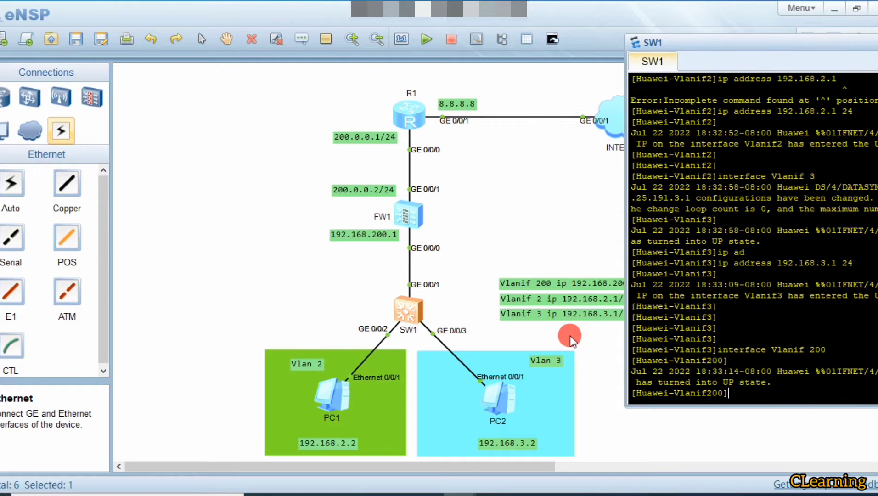
key("Return")
Assign IP address 192.168.200.2 with a 24-bit mask to the Vlanif 200 interface
type("ip ad")
key("Tab")
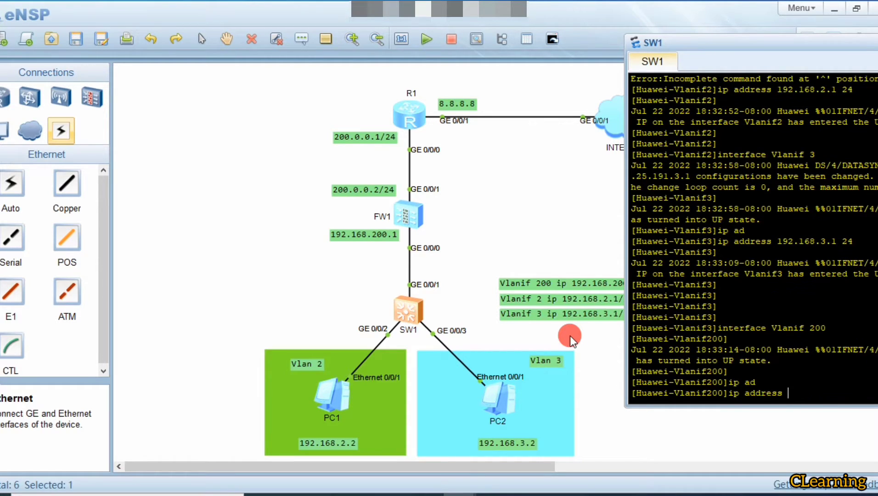
type("192.")
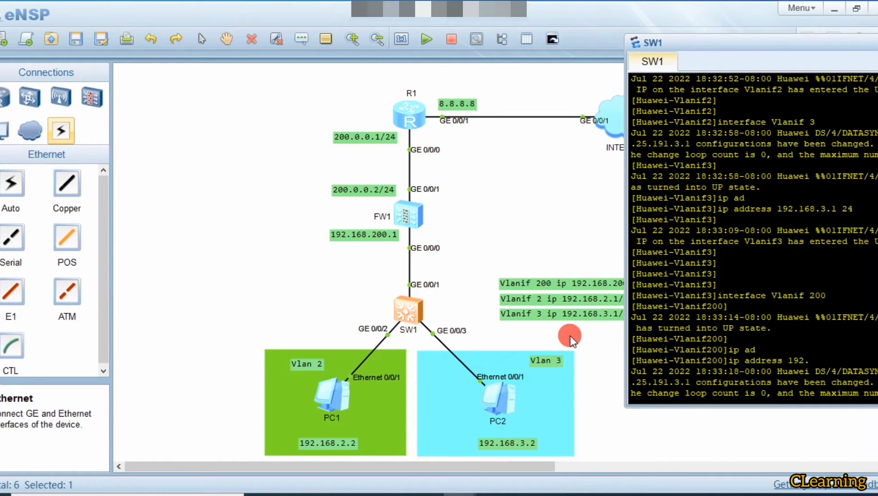
left_click_drag(667, 43, 522, 38)
type("168.")
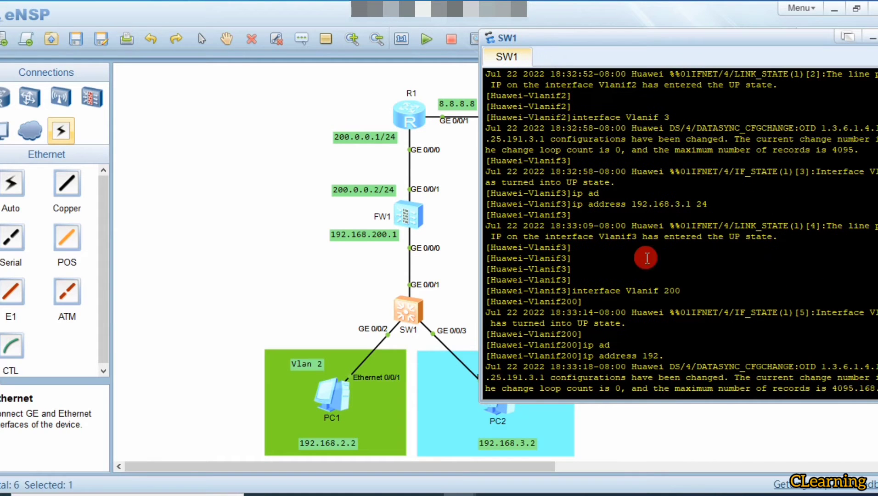
key("Return")
type("200.2")
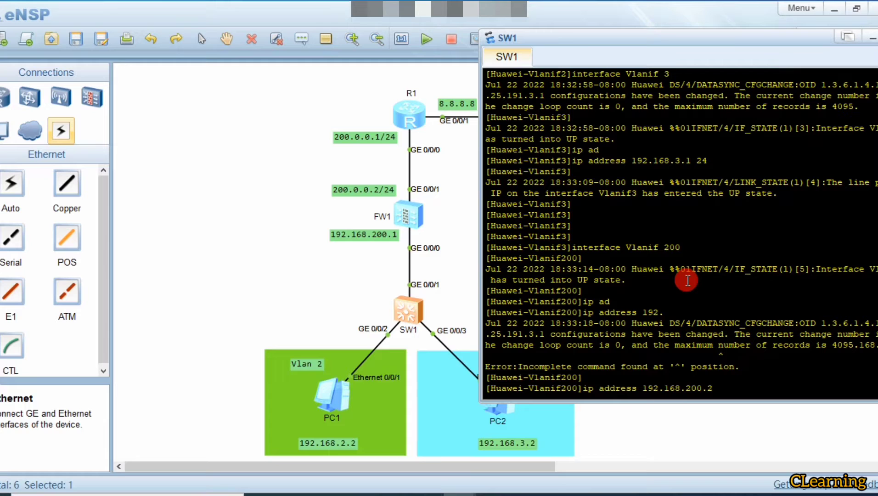
type(" 24")
key("Return")
key("Return")
key("Return")
key("Return")
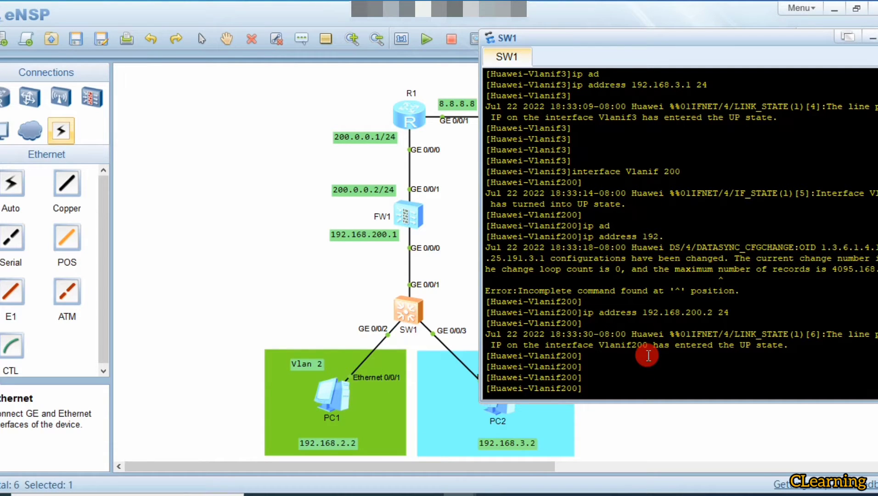
Leave the Vlanif 200 interface and return SW1 to system view
type("q")
key("Return")
key("Return")
key("Return")
key("Return")
key("Return")
key("Return")
key("Return")
key("Return")
key("Return")
key("Return")
key("Return")
key("Return")
key("Return")
key("Return")
key("Return")
key("Return")
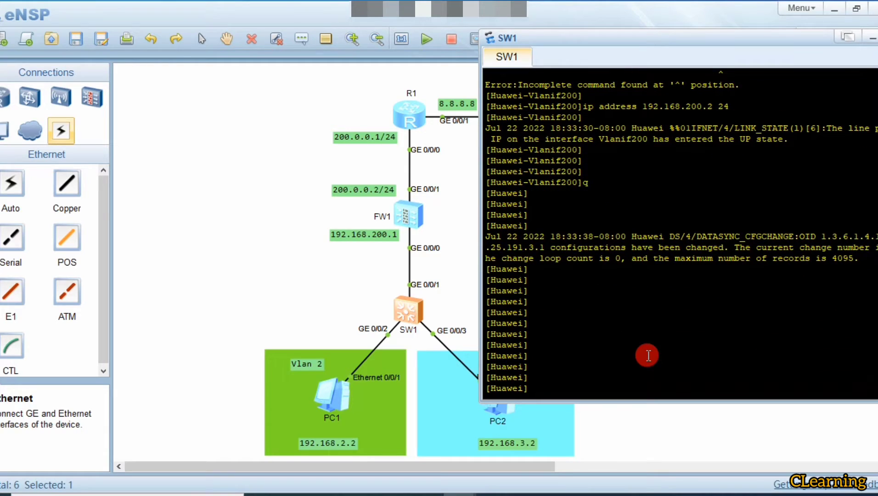
Add a default static route on SW1, 0.0.0.0 0.0.0.0, with next hop 192.168.200.1
type("ip rou")
key("Tab")
key("BackSpace")
type("-")
key("Tab")
type("1")
key("BackSpace")
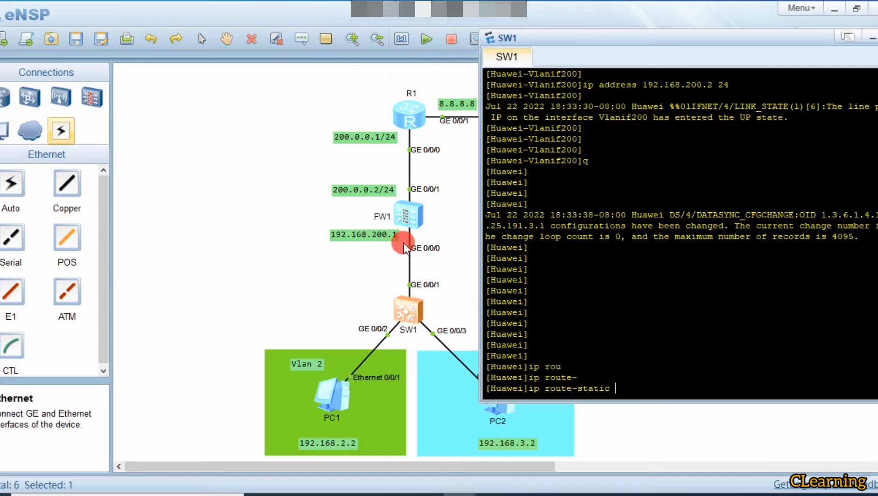
left_click(616, 375)
type("0.0.0.0 0")
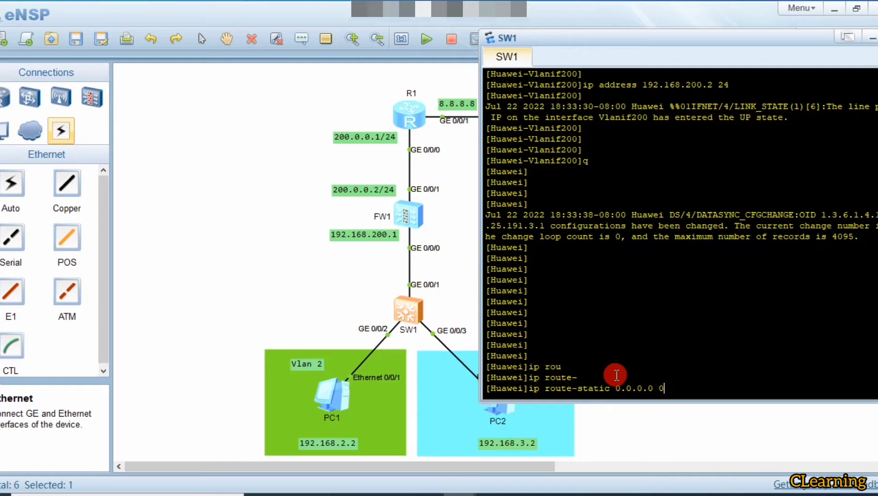
type(".0.0.0")
type("192.168.2000.")
key("BackSpace")
key("BackSpace")
key("BackSpace")
type("0.2")
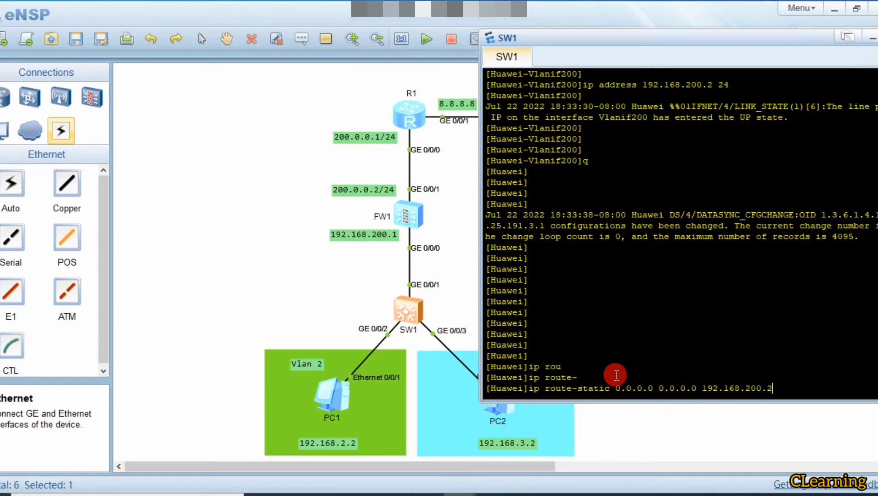
key("BackSpace")
type("1")
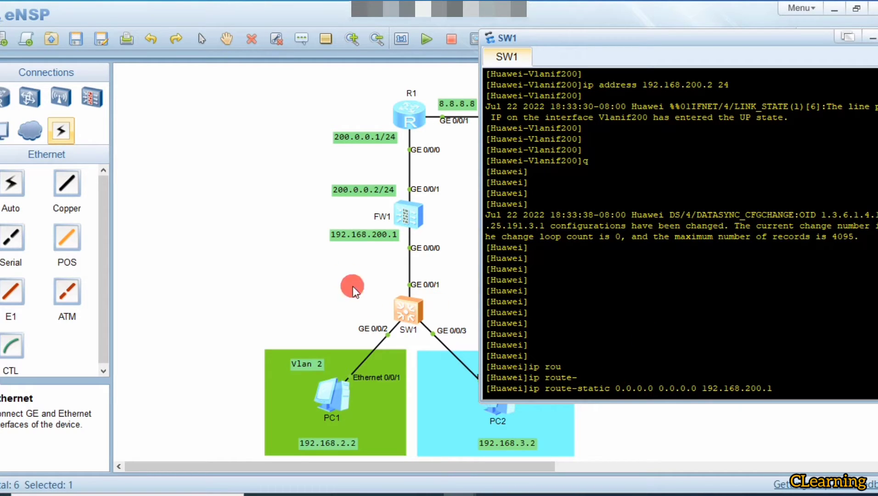
key("Return")
key("Return")
key("Return")
key("Return")
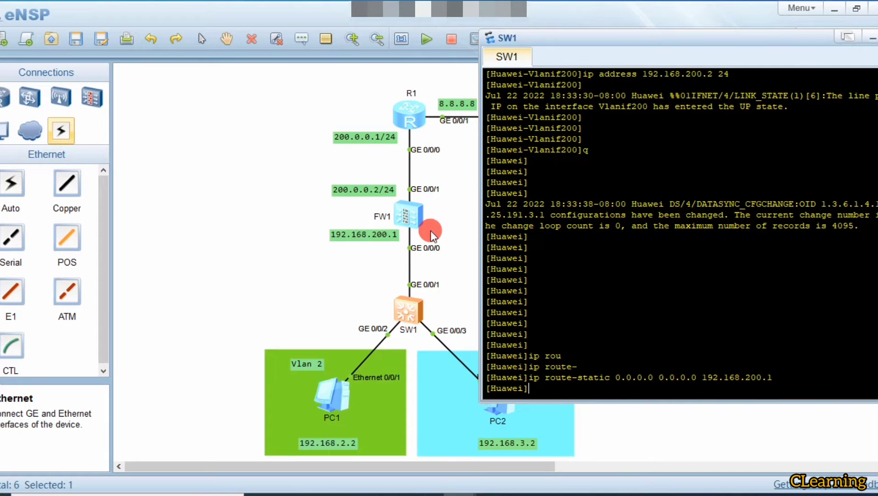
Open the console of firewall FW1 and enter its system view
left_click(251, 245)
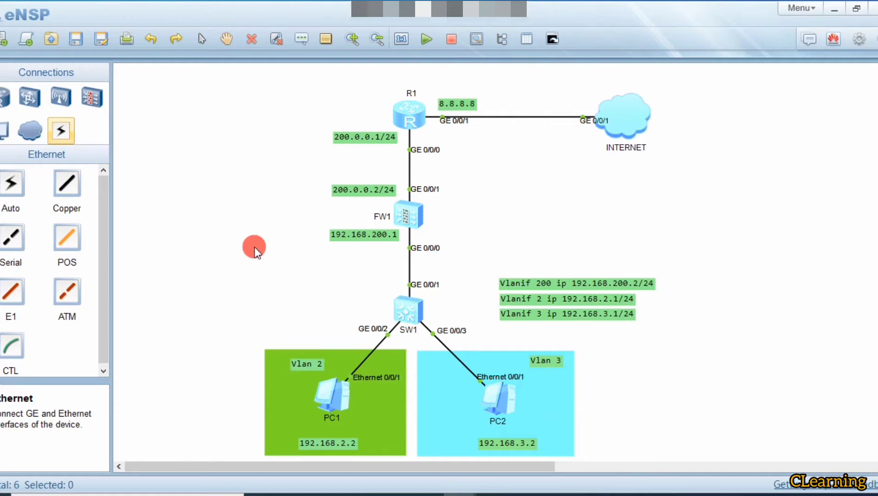
double_click(413, 212)
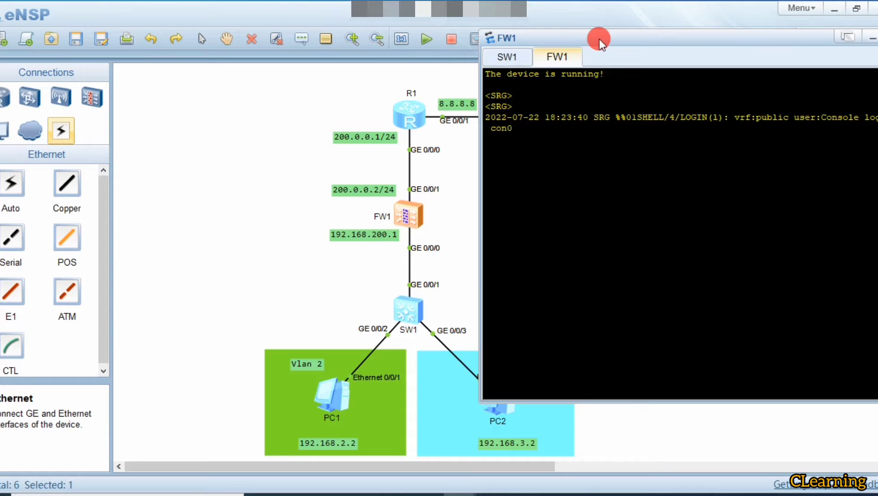
key("Return")
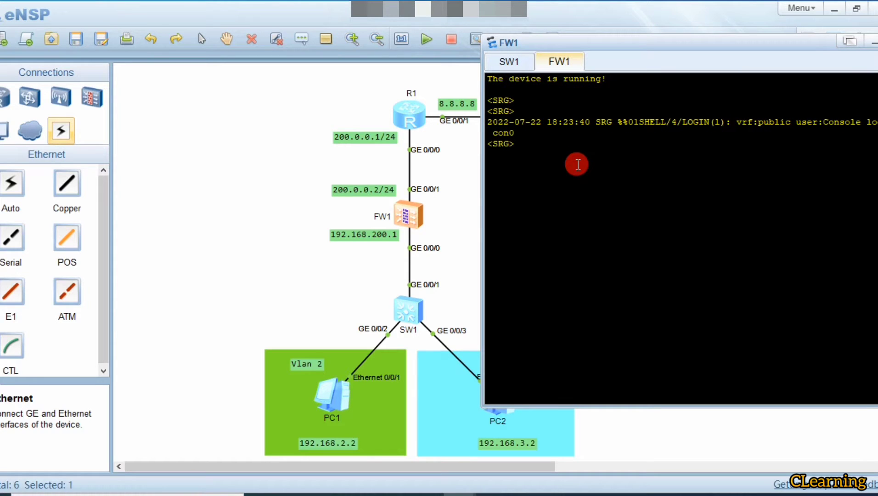
type("sys")
key("Return")
key("Return")
key("Return")
Enter the interface view of GigabitEthernet 0/0/0 on FW1
type("v")
key("BackSpace")
type("int")
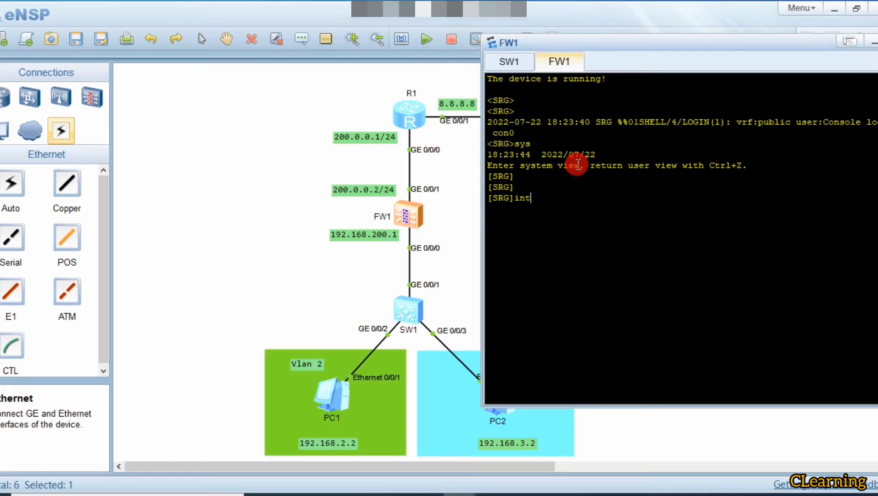
key("Tab")
type("g")
key("Tab")
type("0/0/0")
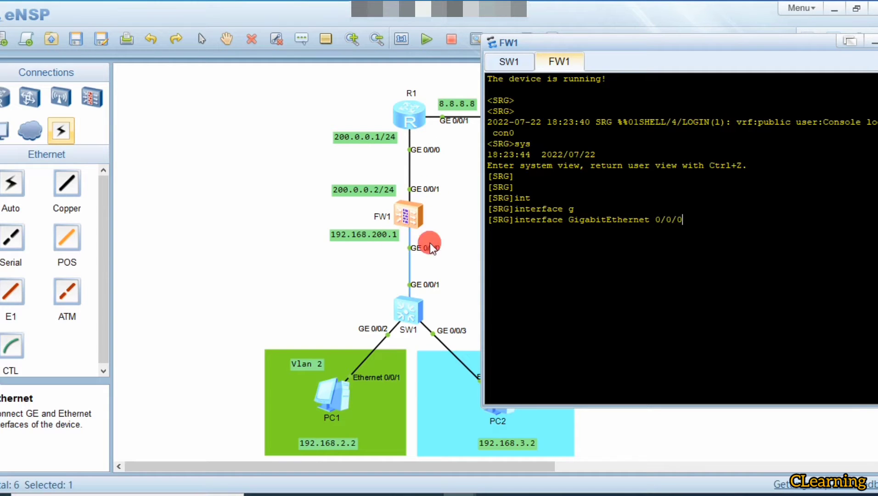
key("Return")
key("Return")
Assign IP address 192.168.200.1 with a 24-bit mask to FW1's GigabitEthernet 0/0/0
type("ip ad")
key("Tab")
type("192.168.200.1 24")
key("Return")
key("Return")
key("Return")
Switch FW1 to the interface view of GigabitEthernet 0/0/1
key("Up")
key("Up")
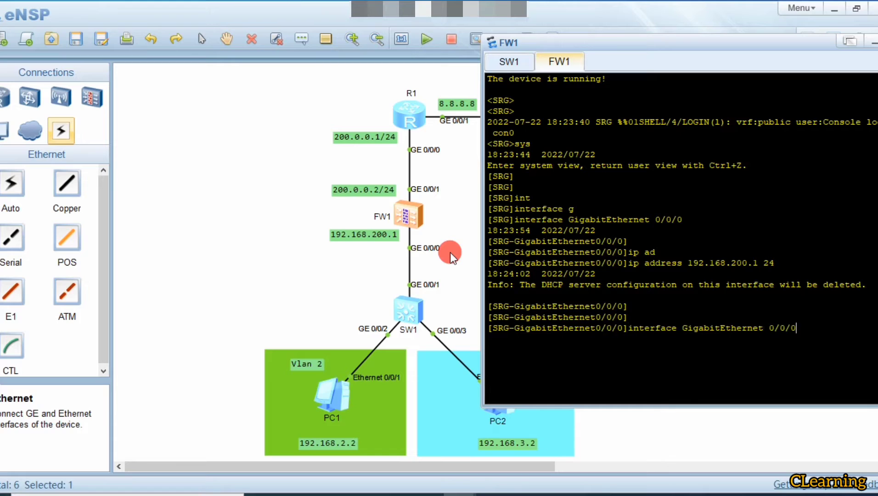
key("BackSpace")
type("1")
key("Return")
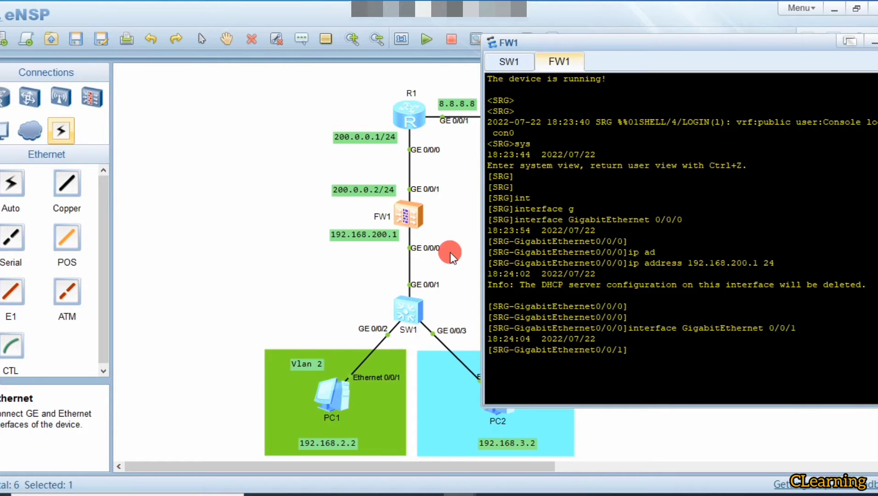
Assign IP address 200.0.0.2 with a 24-bit mask to FW1's GigabitEthernet 0/0/1
type("ip ad")
key("Tab")
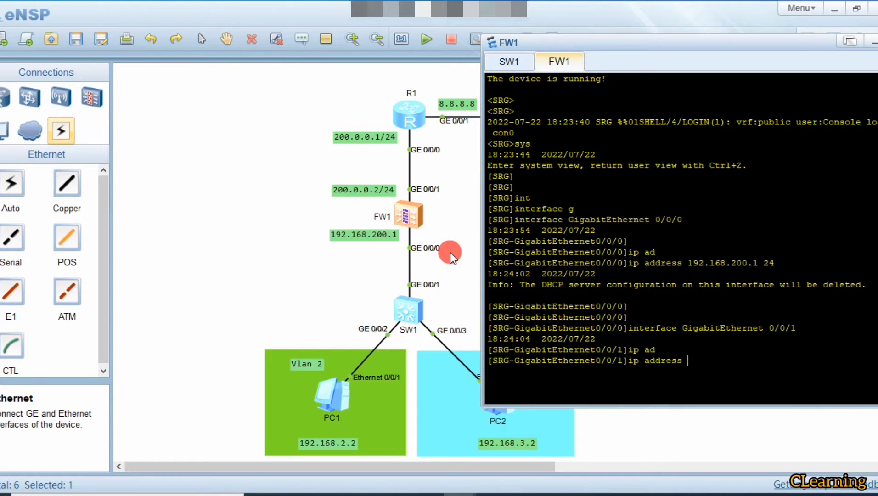
type("200.0.0.2 24")
key("Return")
key("Return")
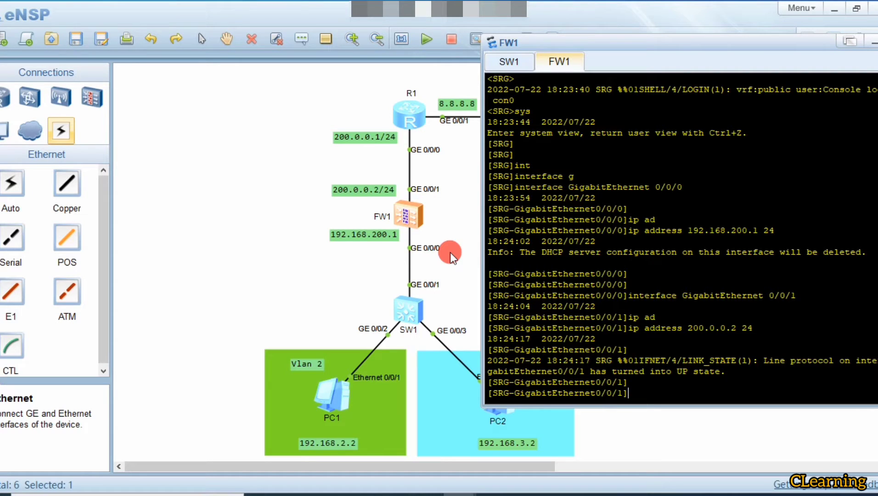
Leave the GigabitEthernet 0/0/1 interface and return FW1 to system view
type("q")
key("Return")
key("Return")
key("Return")
key("Return")
Add a default static route on FW1, 0.0.0.0 0.0.0.0, with next hop 200.0.0.1
type("ip")
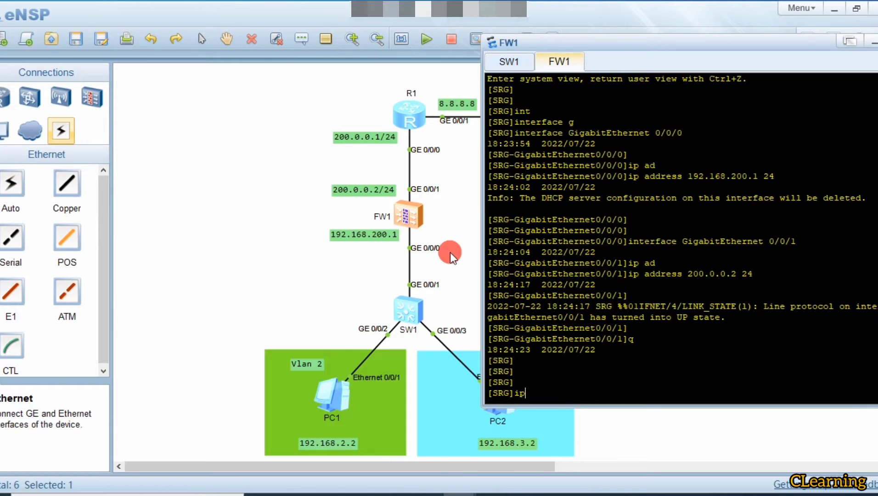
type("rou")
key("Tab")
key("BackSpace")
key("BackSpace")
key("BackSpace")
type("rou")
key("Tab")
type("0.0.0.")
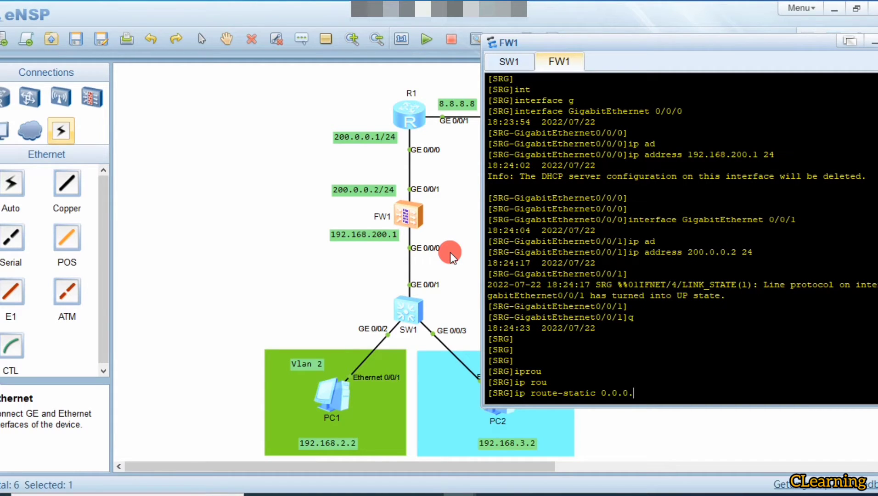
type("0 0.0.0.")
type("0")
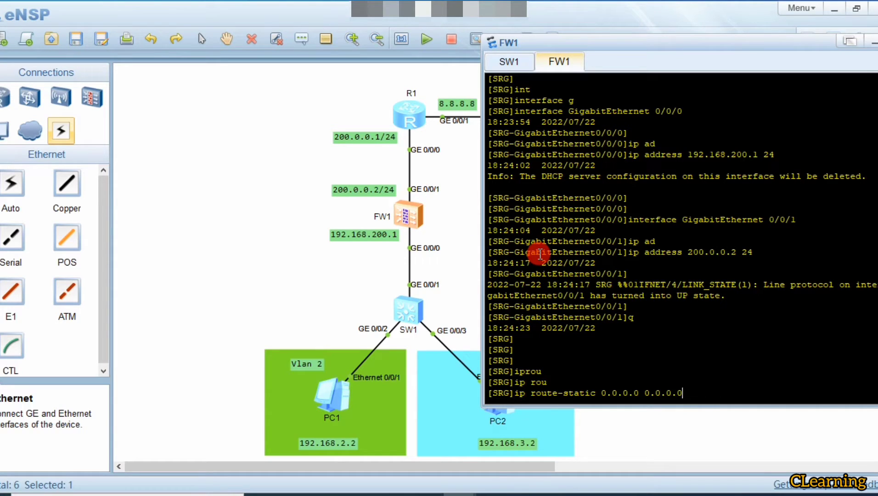
type(" 200.0.0.1")
key("Return")
key("Return")
key("Return")
key("Return")
key("Return")
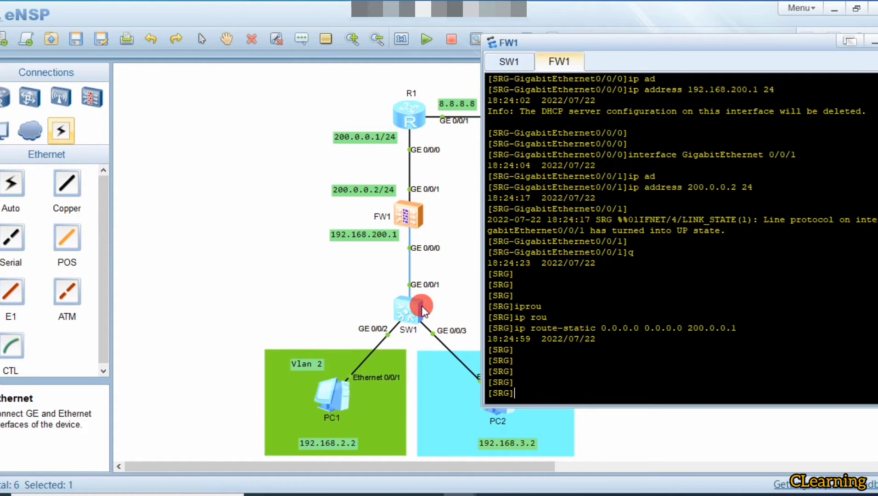
Begin a static route on FW1 for destination 192.168.0.0 with mask 255.255.0.0
type("l")
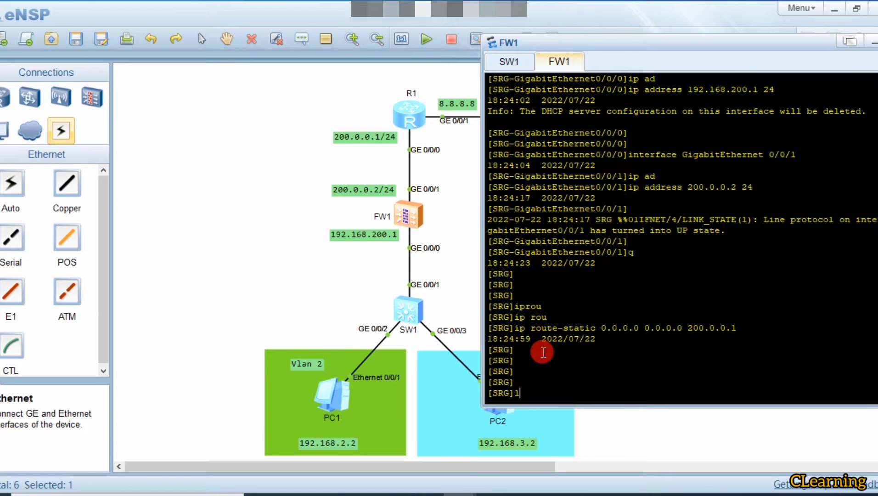
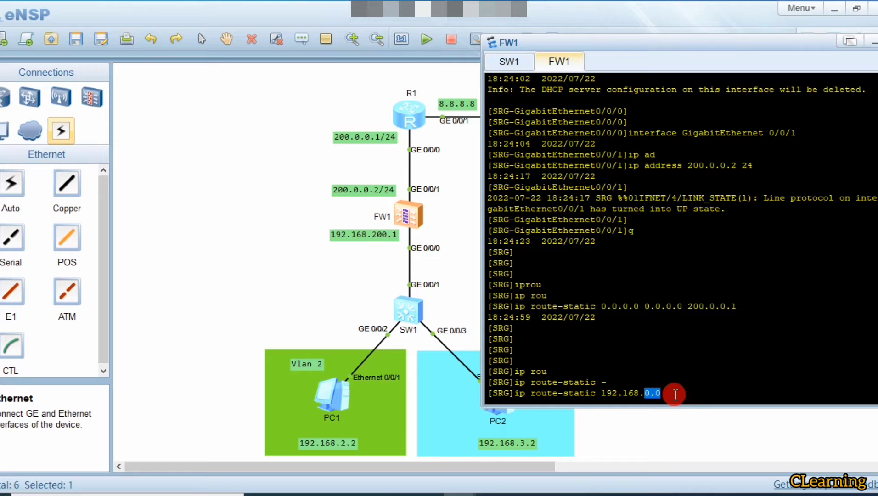
left_click_drag(639, 394, 607, 394)
left_click(694, 392)
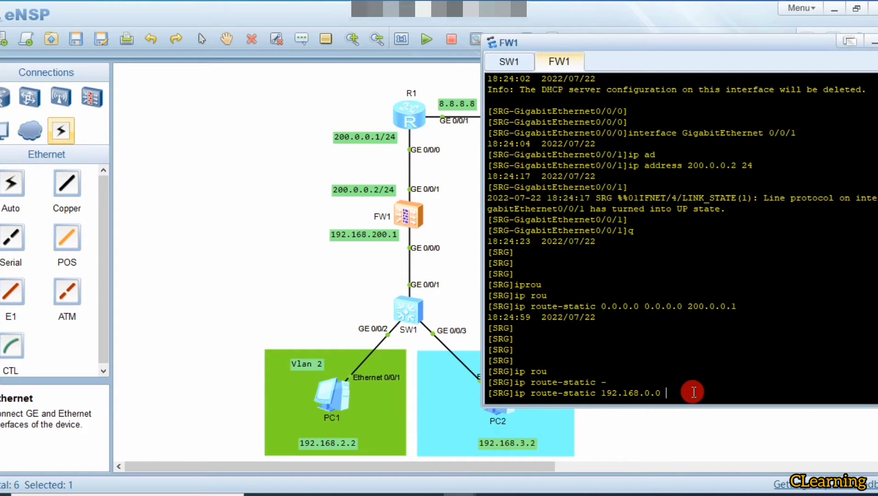
type("0.0.0")
key("BackSpace")
key("BackSpace")
key("BackSpace")
key("BackSpace")
key("BackSpace")
key("BackSpace")
type("255.255.0.0.0")
key("BackSpace")
key("BackSpace")
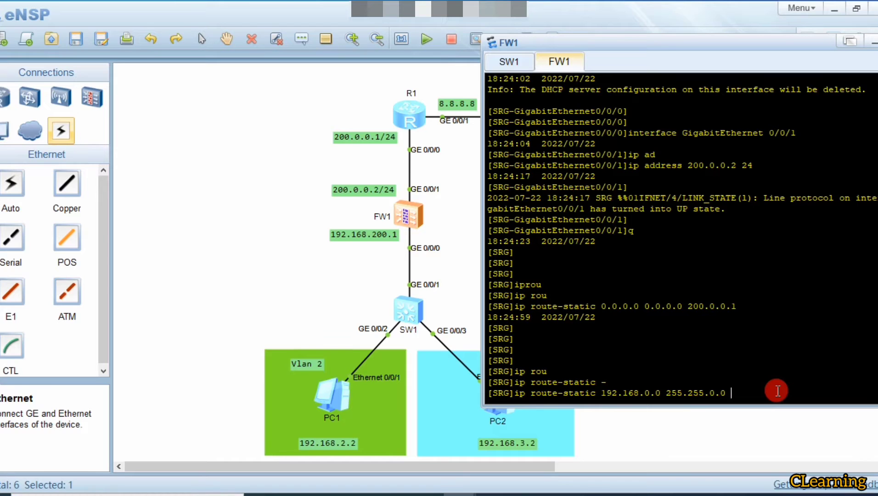
Complete the static route with next hop 192.168.200.2, checking it against the Vlanif 200 label in the topology, and submit it
type("192.168.2000")
key("BackSpace")
type(".1")
key("BackSpace")
type("2")
left_click(457, 281)
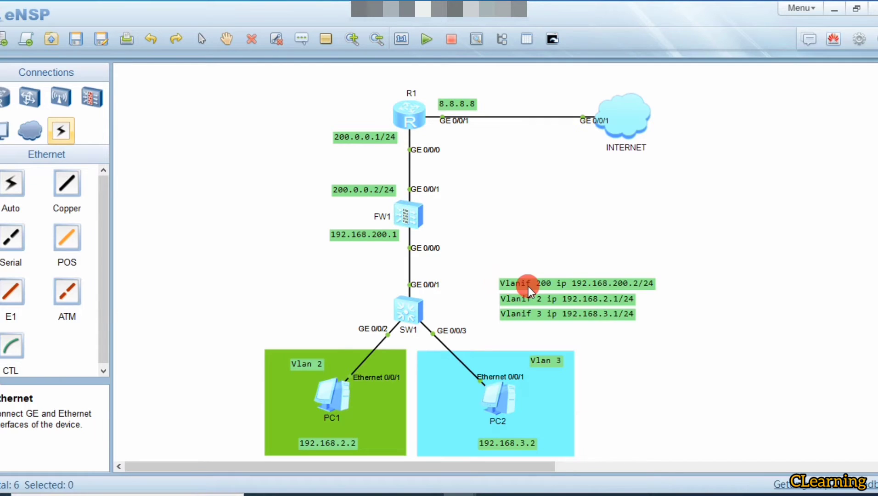
left_click_drag(620, 283, 593, 282)
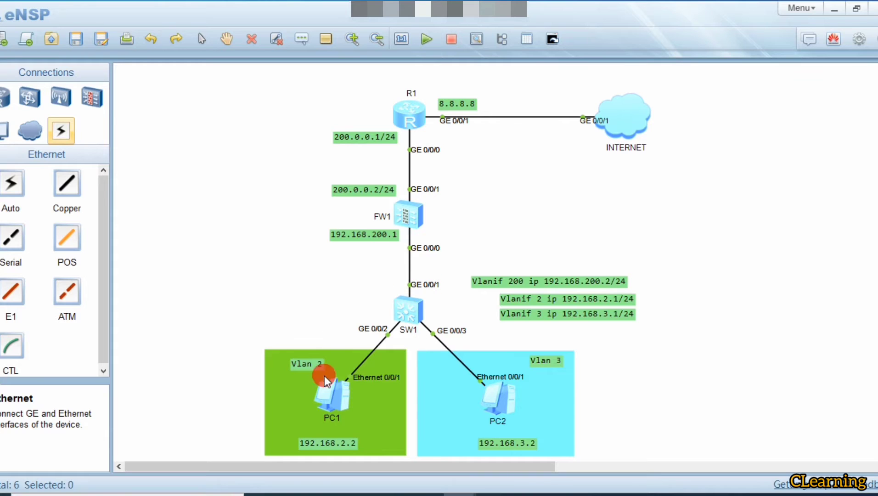
double_click(417, 220)
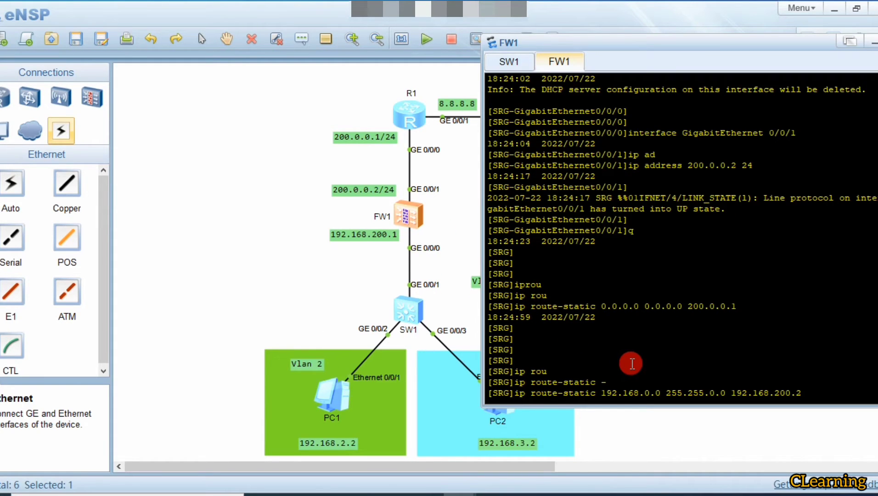
key("Return")
key("Return")
key("Return")
key("Return")
key("Return")
key("Return")
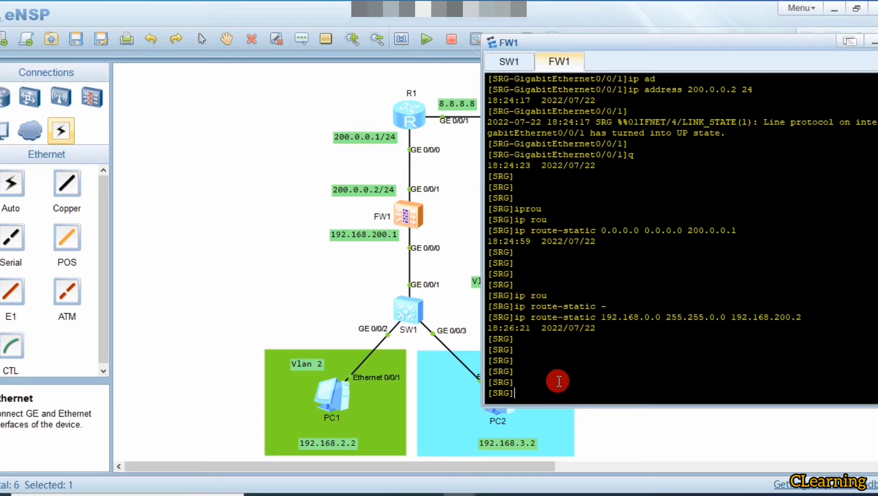
Move the console window clear of the topology and enter the untrust firewall zone view on FW1
left_click_drag(538, 48, 660, 43)
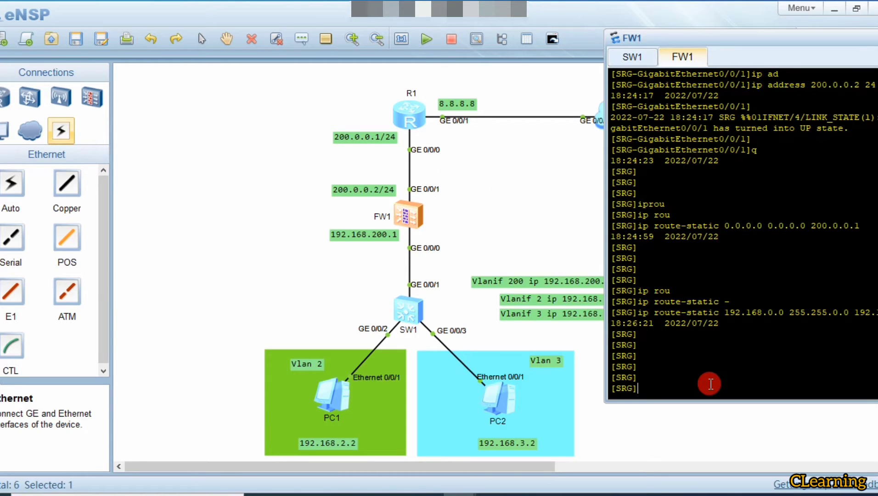
type("fi")
key("Tab")
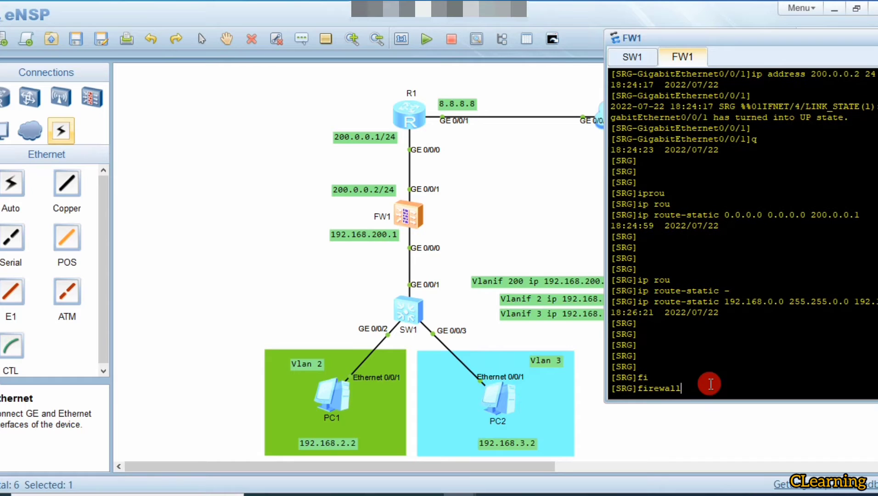
type("z")
key("Tab")
type("u")
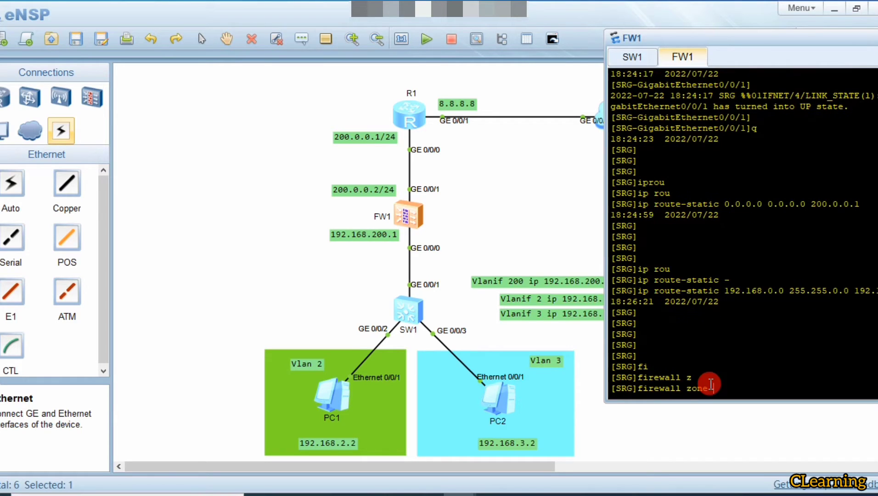
type("n")
key("Tab")
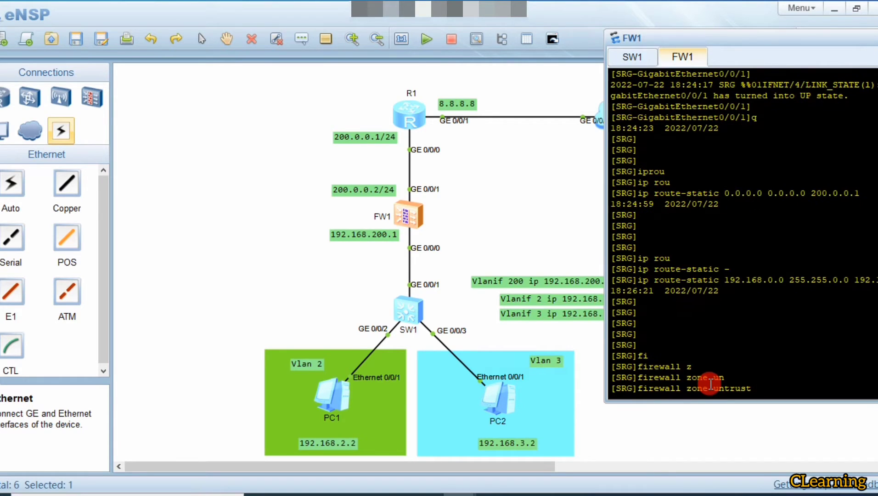
key("Return")
key("Return")
key("Return")
Add FW1's GigabitEthernet interface facing R1 to the untrust zone and return to system view
type("ad")
key("Tab")
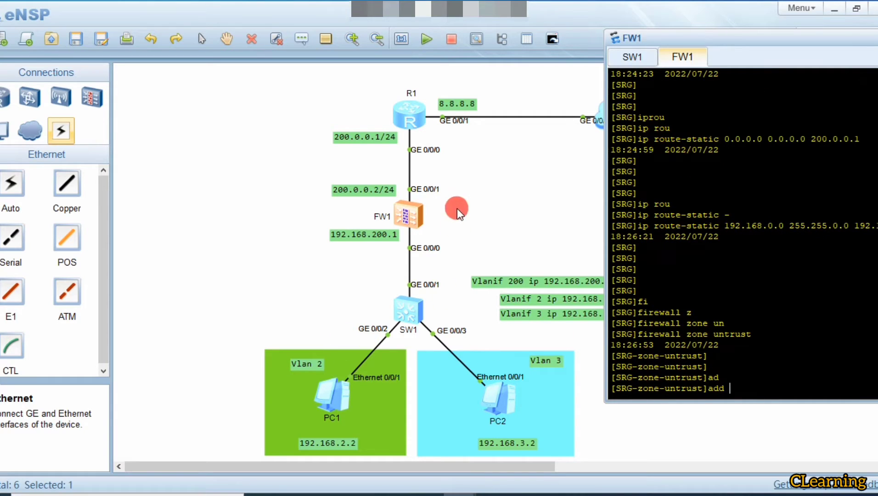
type("i")
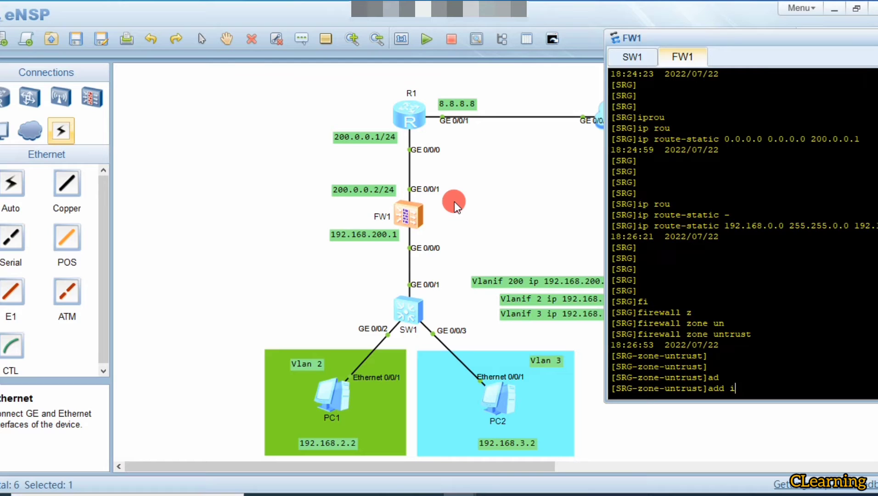
type("nt")
key("Tab")
type("g")
key("Tab")
type("0/")
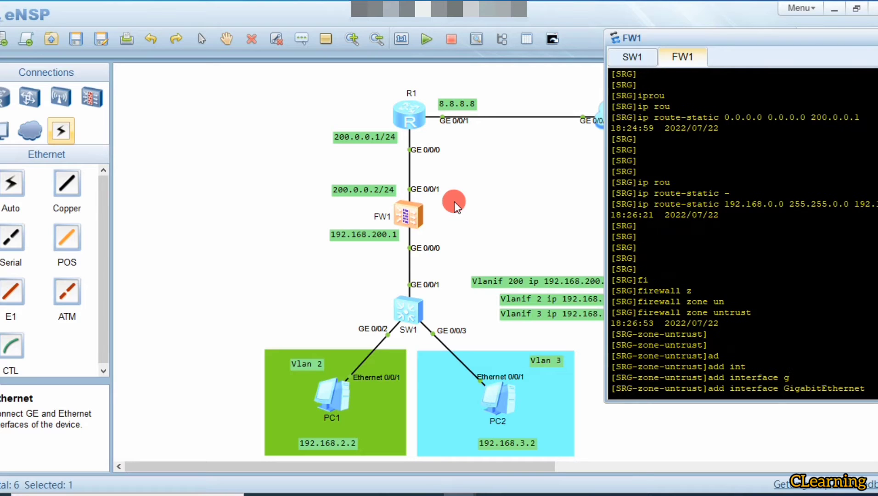
key("Return")
key("Return")
key("Return")
key("Return")
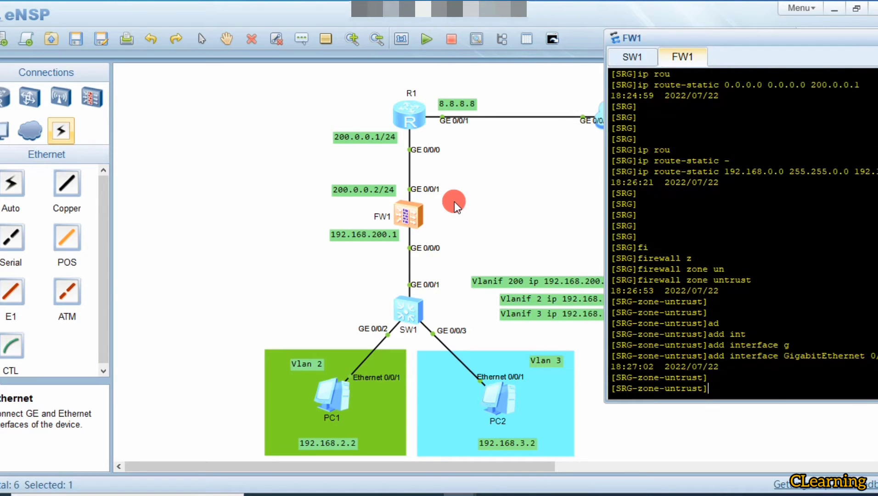
type("q")
key("Return")
key("Return")
key("Return")
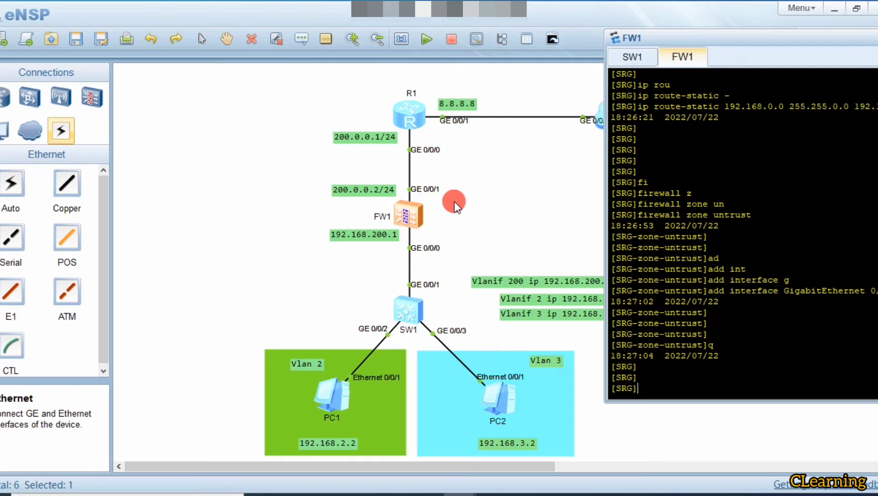
Enter the trust firewall zone view on FW1
type("fi")
key("Tab")
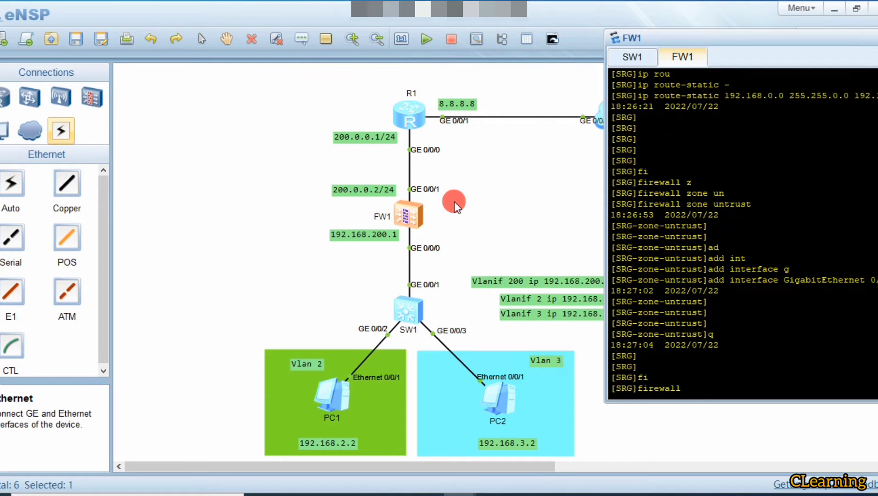
type("z")
key("Tab")
key("BackSpace")
type("z")
key("Tab")
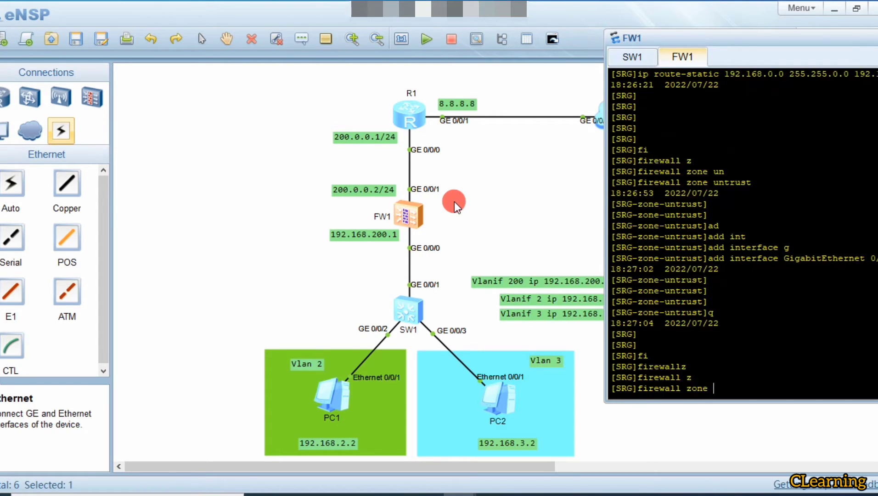
type("tr")
key("Tab")
key("Return")
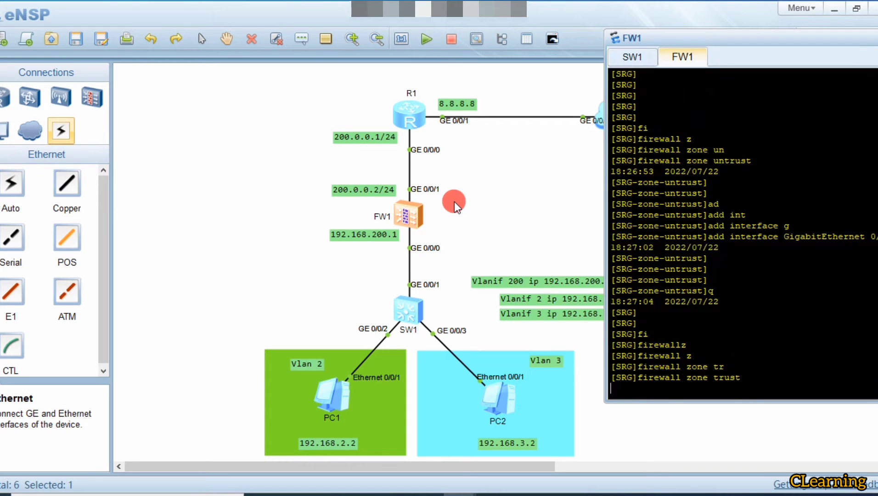
Add GigabitEthernet 0/0/0 to FW1's trust zone and return to system view
type("ad")
key("Tab")
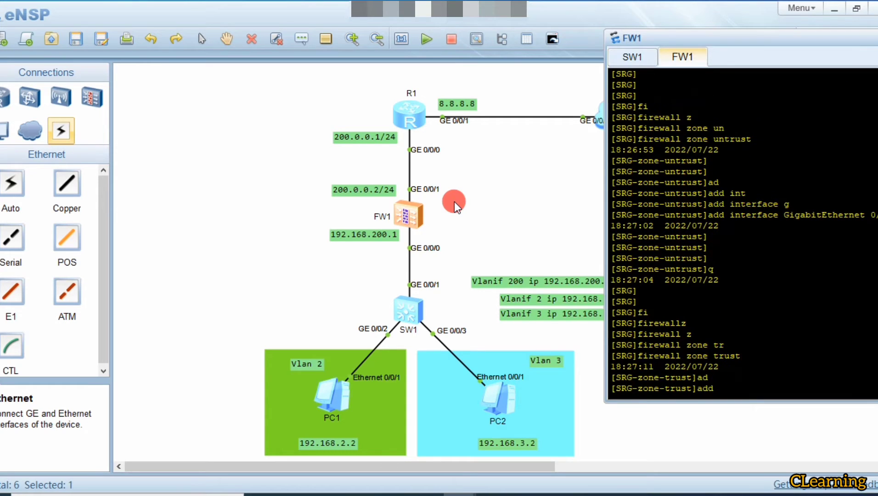
type("in")
key("Tab")
type("g")
key("Tab")
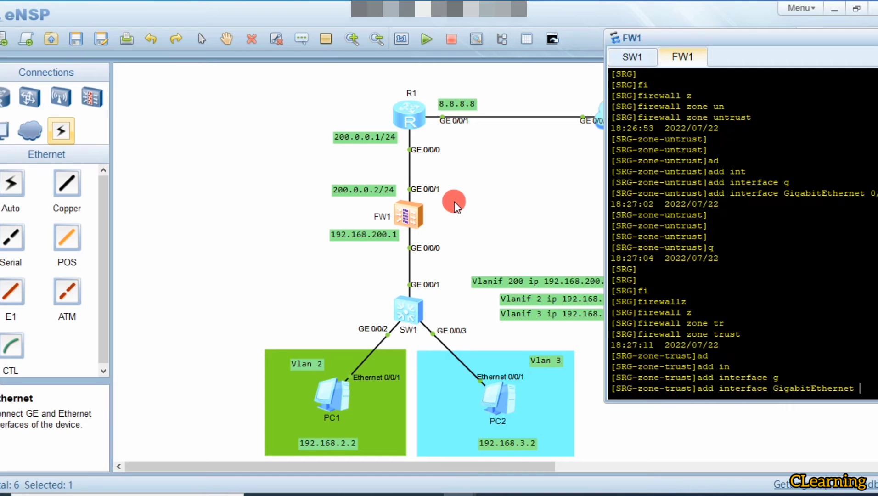
type("0/0/")
type("0")
key("Return")
key("Return")
key("Return")
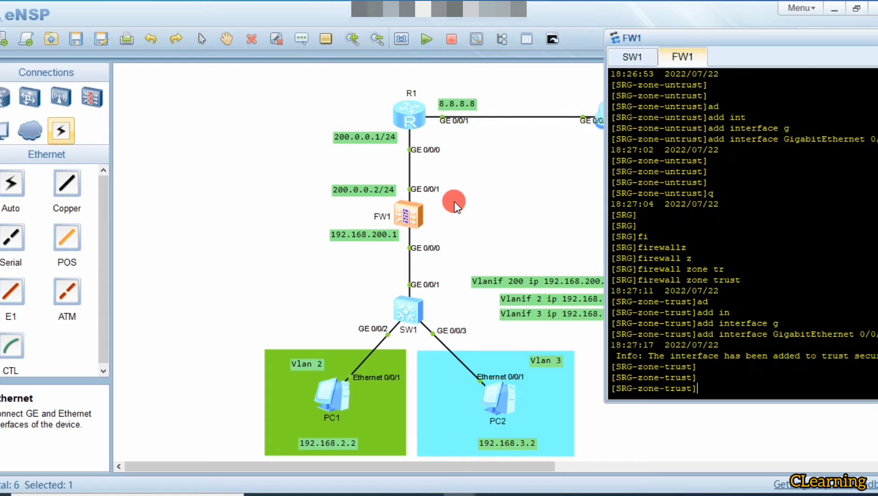
type("q")
key("Return")
key("Return")
key("Return")
key("Return")
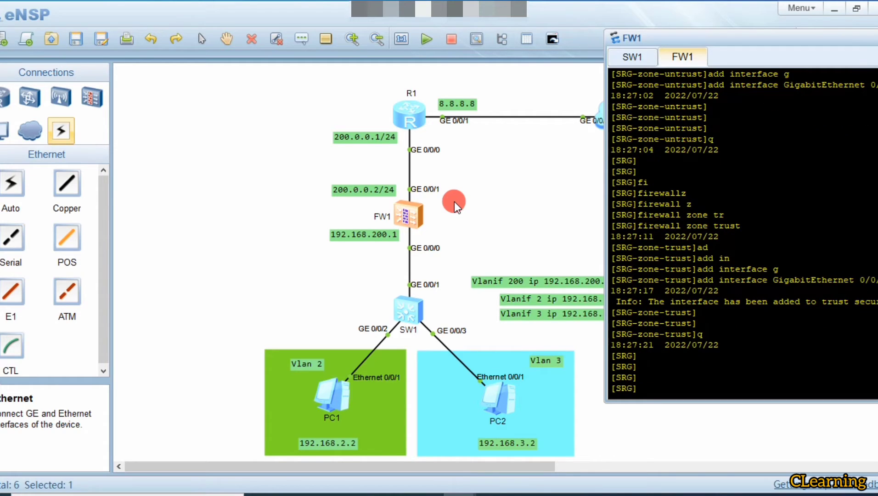
Set FW1's default firewall packet filter to permit all and answer the confirmation
type("fi")
key("Tab")
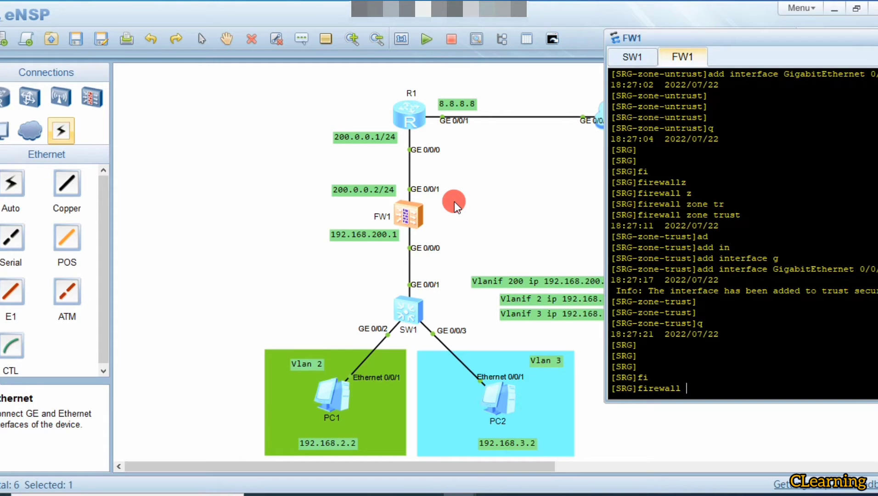
type("p")
key("Tab")
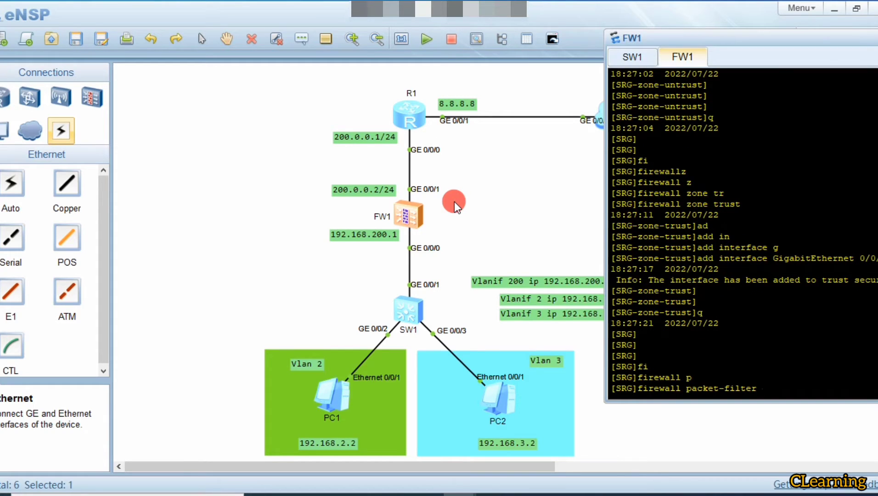
type("d")
key("Tab")
type("p")
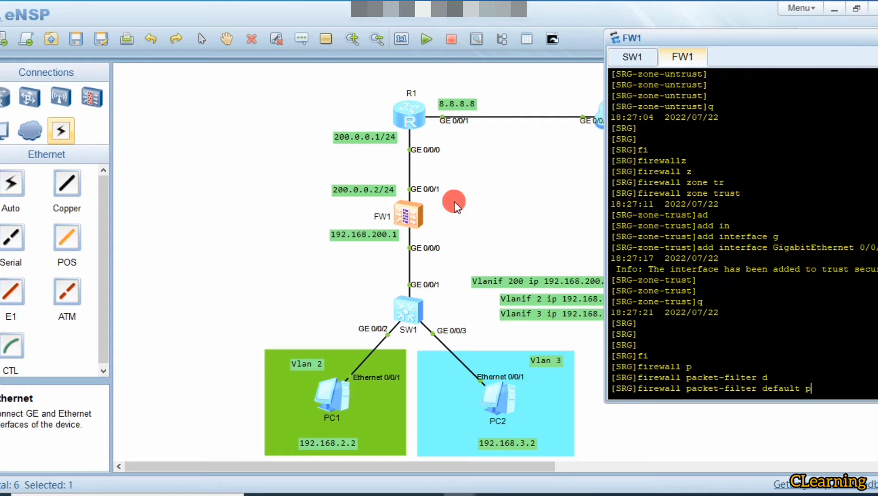
type("er")
key("Tab")
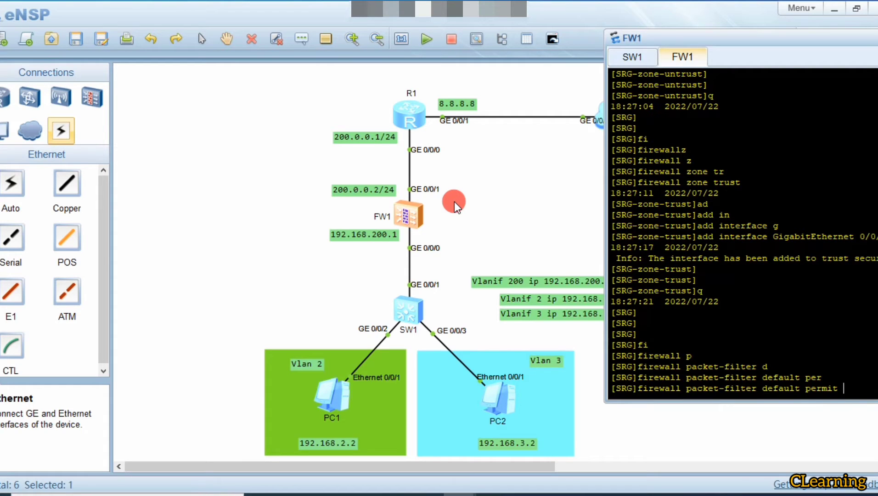
type("al")
key("Tab")
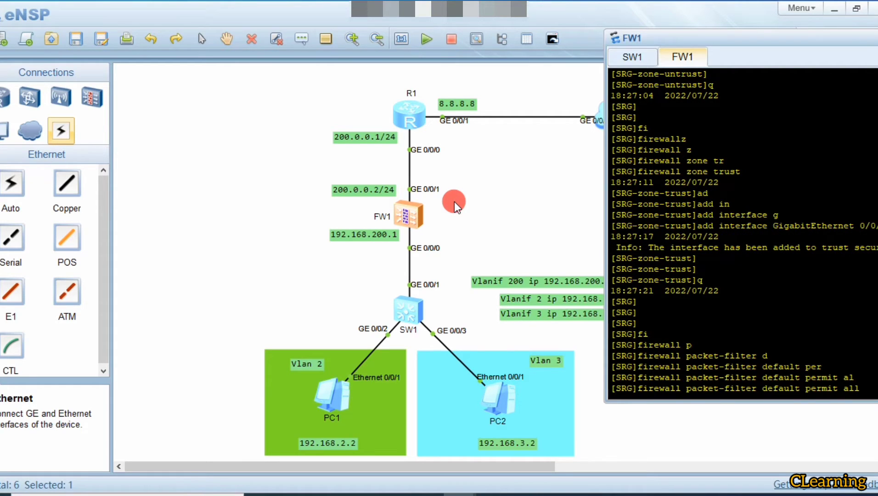
key("Return")
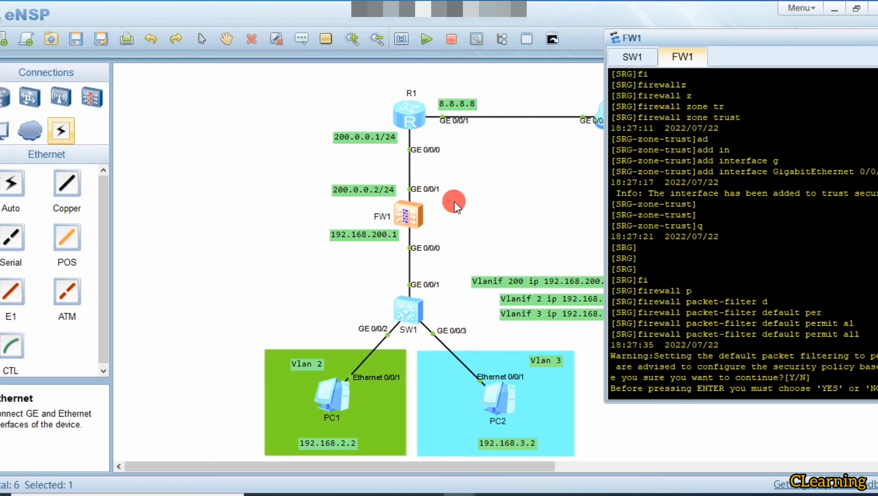
key("Return")
key("Return")
key("Return")
key("Return")
key("Return")
key("Return")
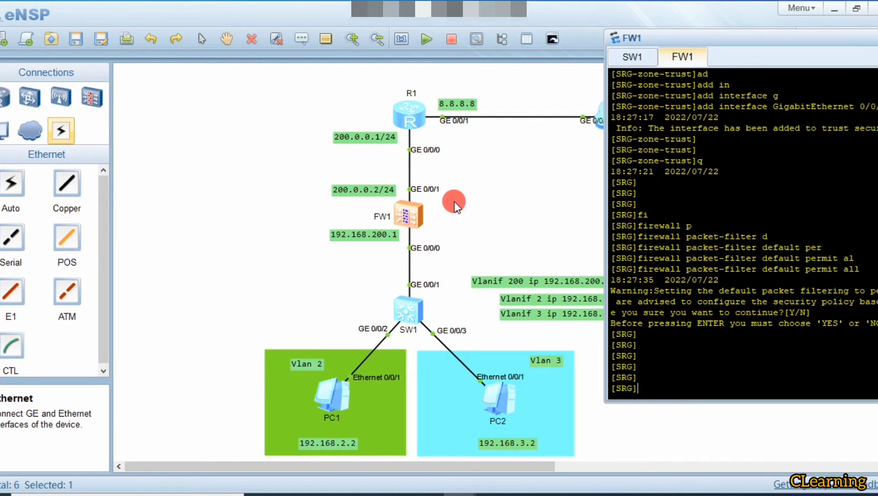
Try to define NAT address group 1 on FW1 without an address range
type("n")
key("Tab")
type("a")
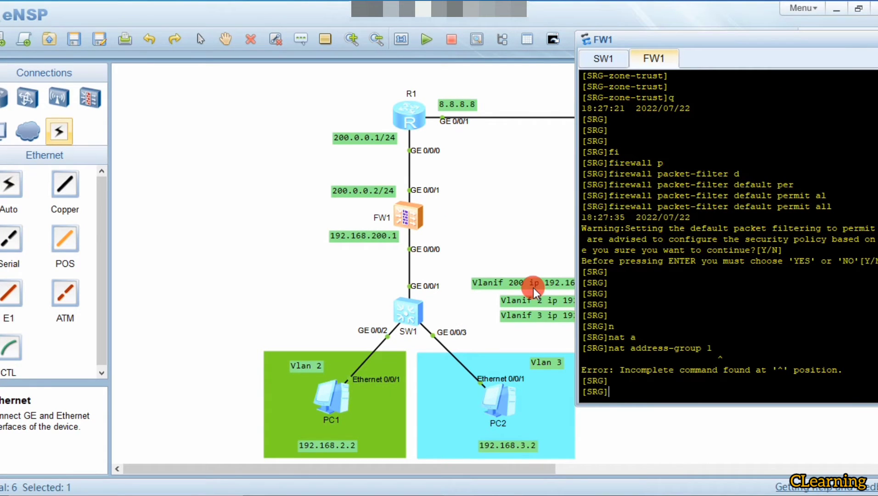
Define NAT address group 1 on FW1 with 200.0.0.2 as both the start and end address
type("nat")
key("Tab")
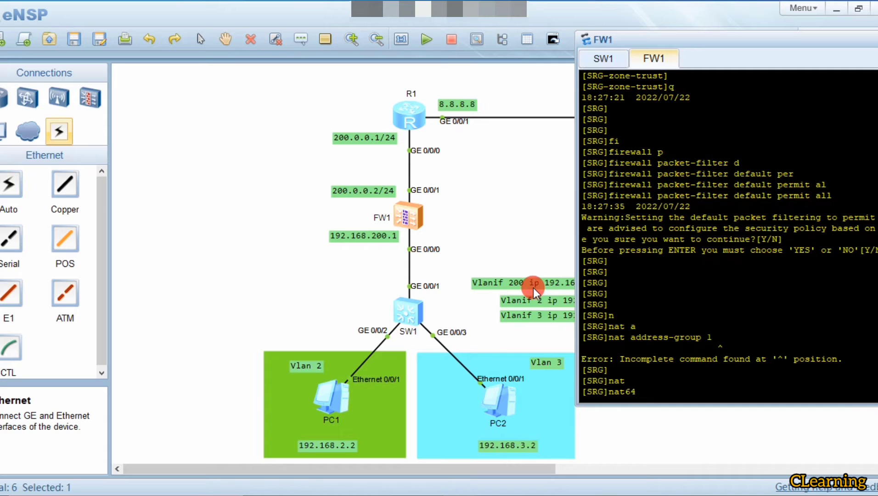
key("BackSpace")
key("BackSpace")
type("ad")
key("Tab")
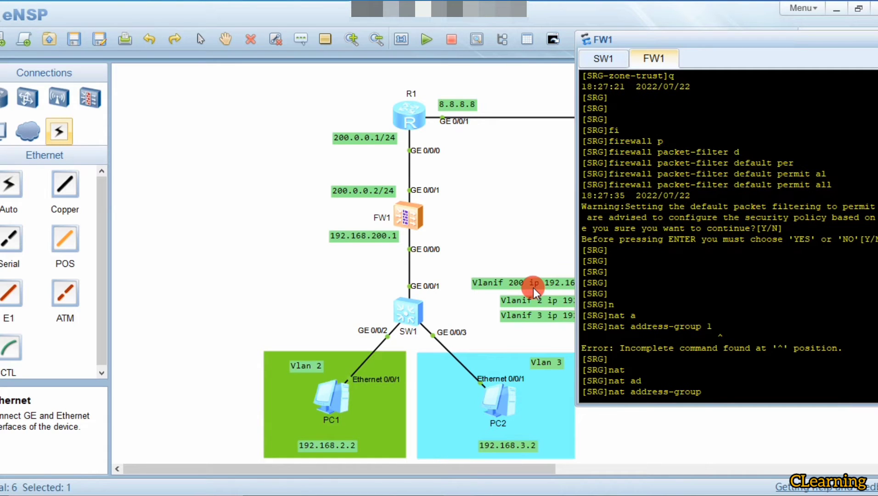
type("1 200.0.0.2")
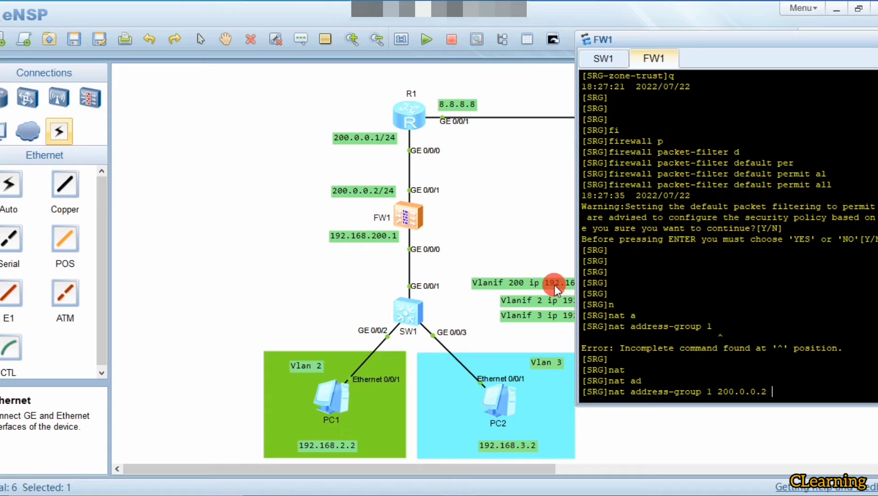
type("200.0.0.2")
key("Return")
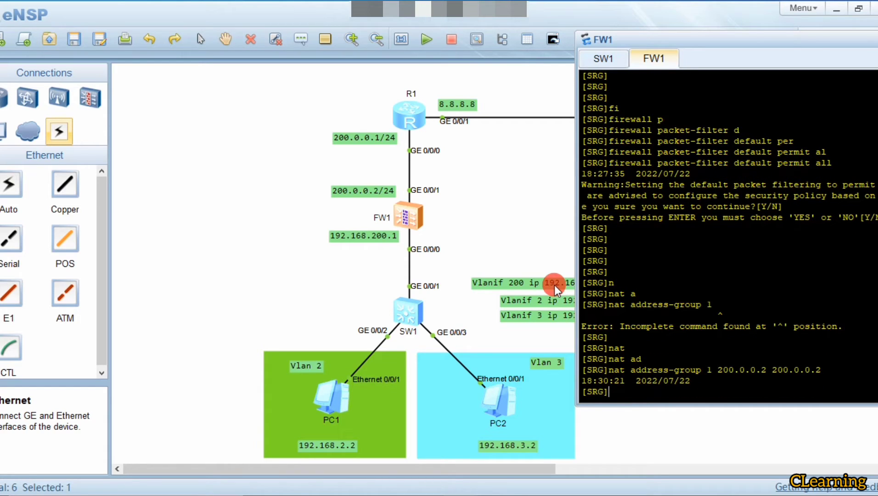
Enter FW1's NAT policy interzone view for trust to untrust in the outbound direction
type("nat")
key("Tab")
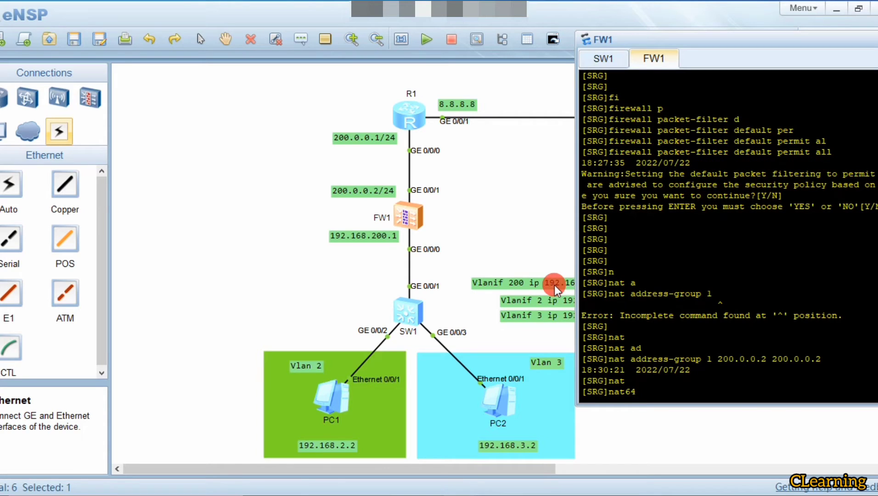
key("BackSpace")
key("BackSpace")
key("BackSpace")
type("t-")
key("Tab")
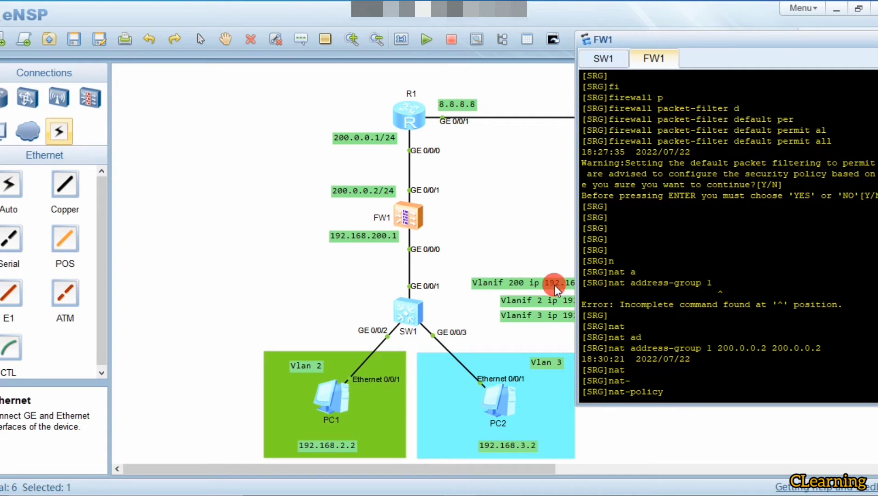
type("int")
key("Tab")
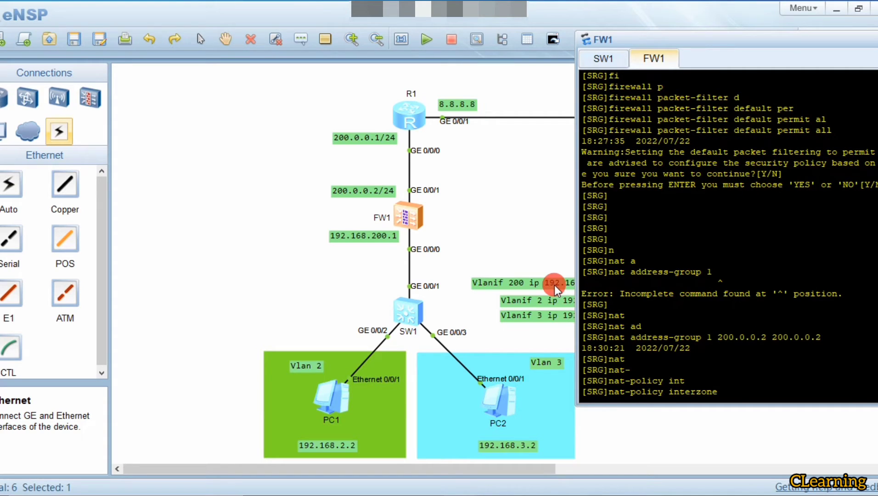
type("t")
key("Tab")
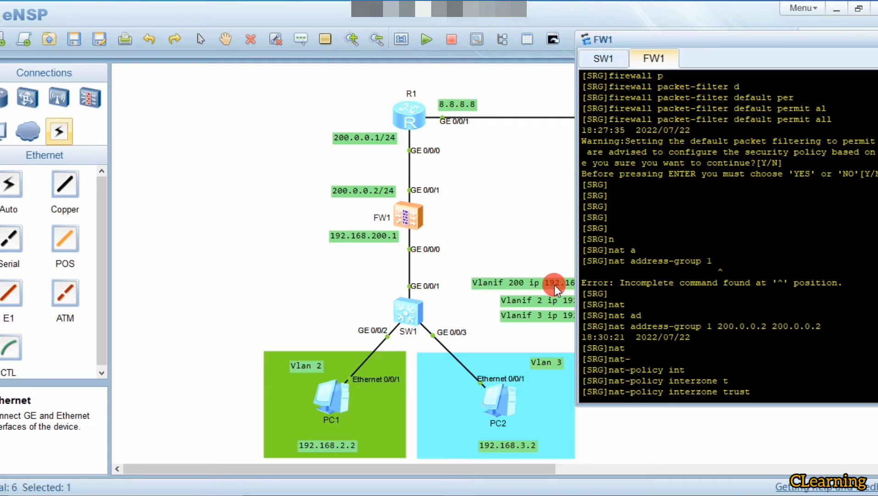
type("un")
key("Tab")
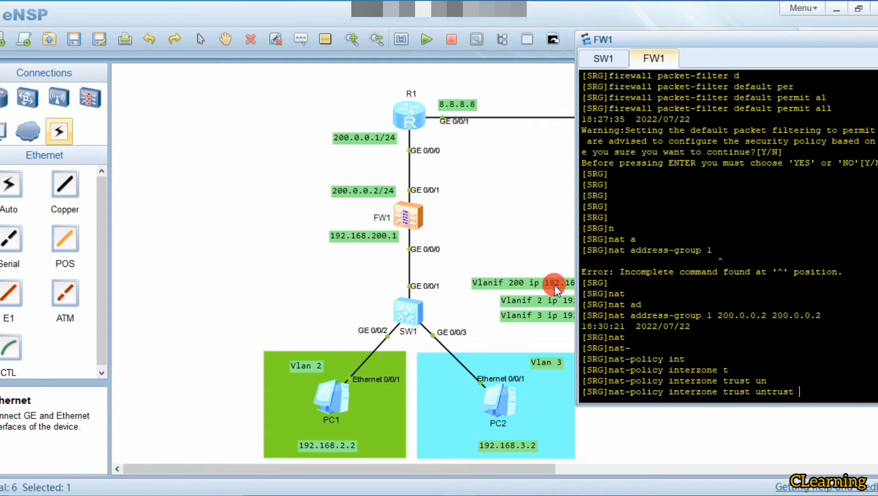
type("ou")
key("Tab")
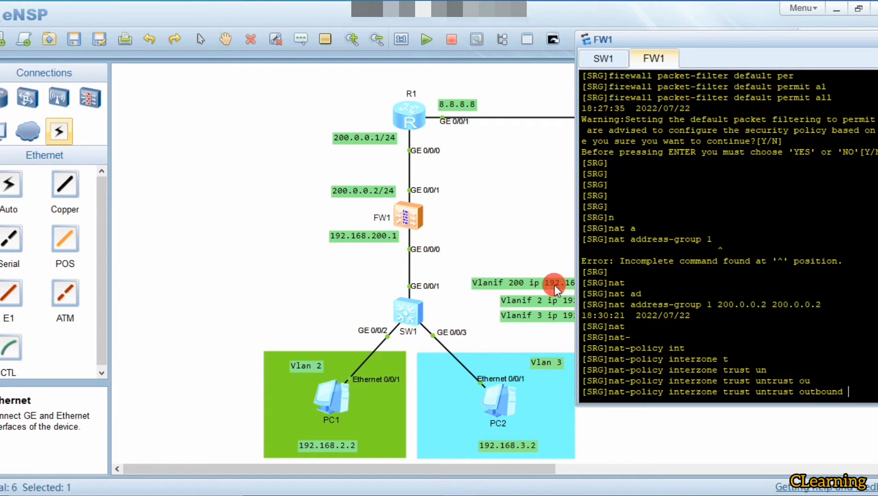
key("Return")
key("Return")
key("Return")
Create policy 1 in the trust-untrust outbound NAT policy and enter its view
type("po")
key("Tab")
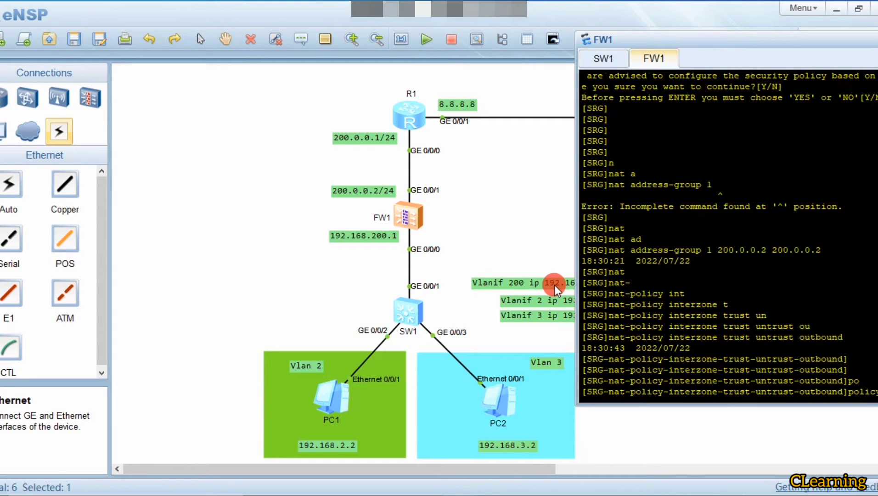
key("Return")
key("Return")
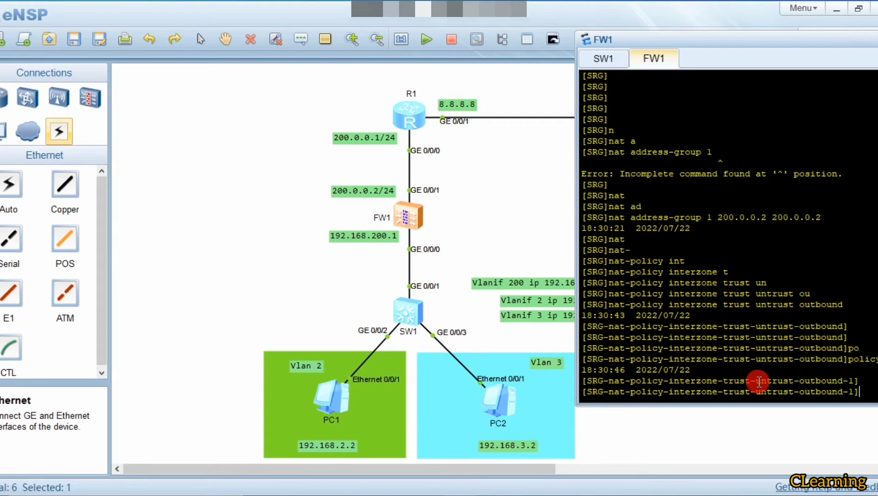
Set NAT policy 1's source to 192.168.0.0 with wildcard mask 0.0.255.255
type("po")
key("Tab")
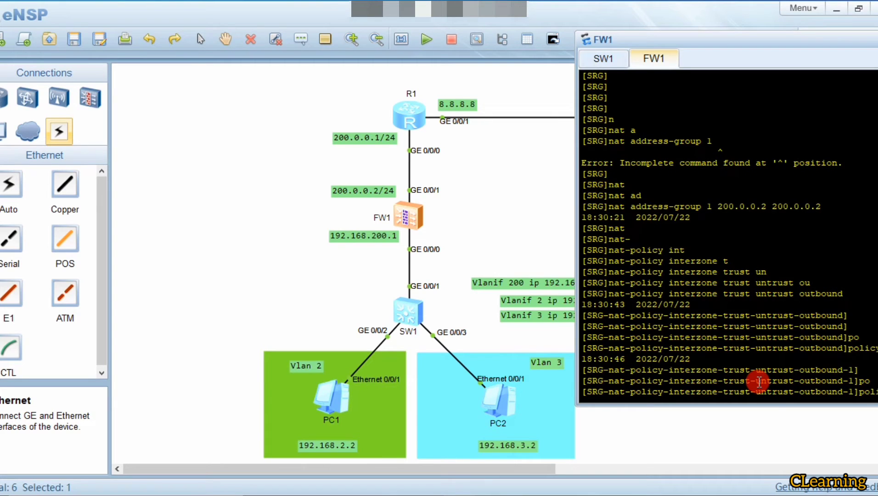
key("Tab")
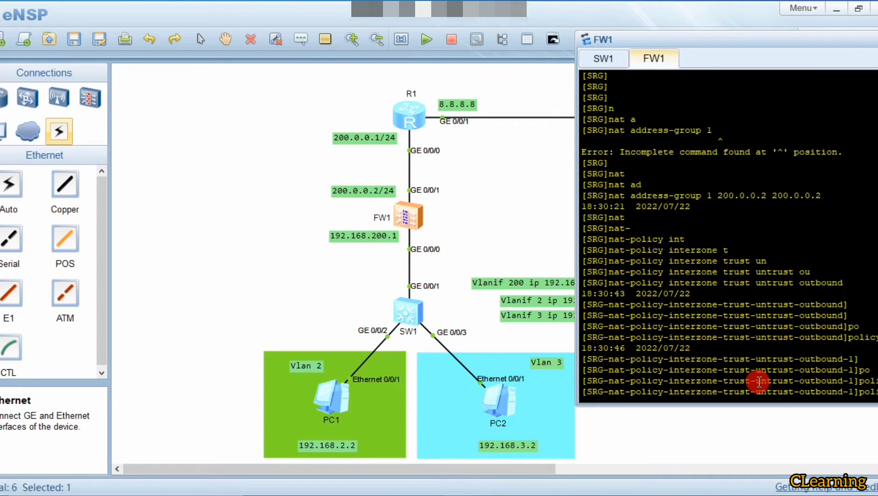
left_click_drag(787, 51, 565, 82)
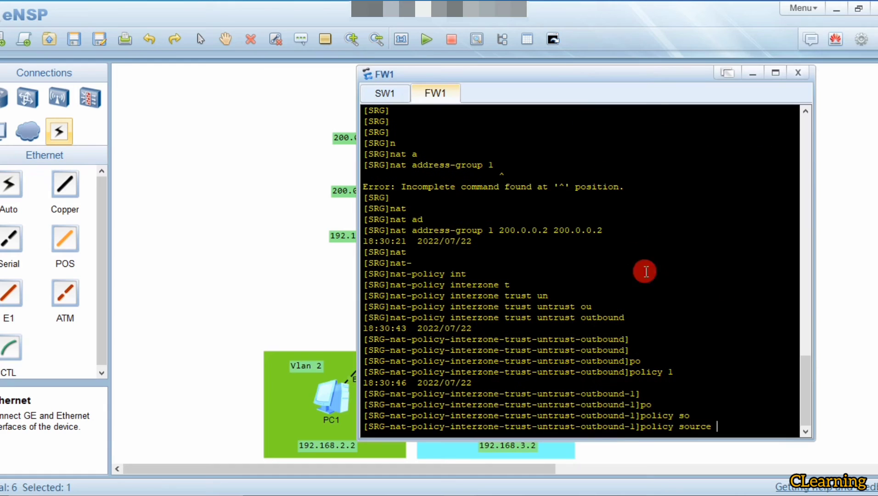
type("1")
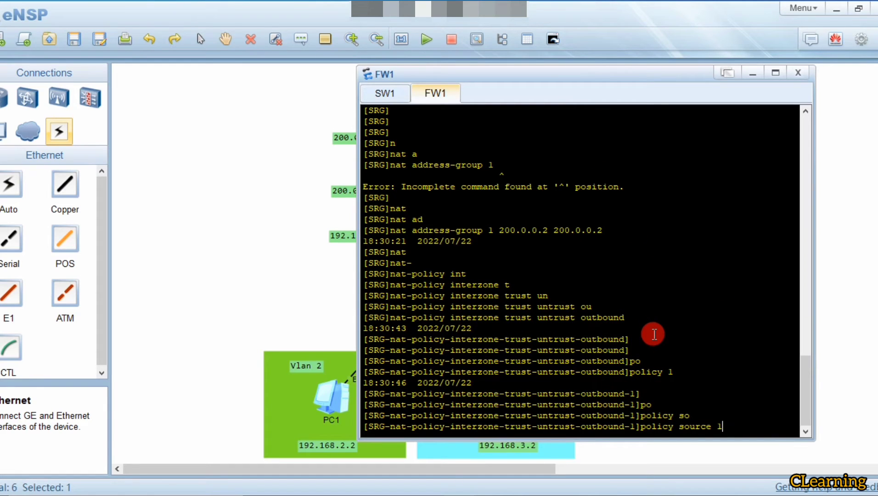
type("92.168.0.0 0.0")
type("2")
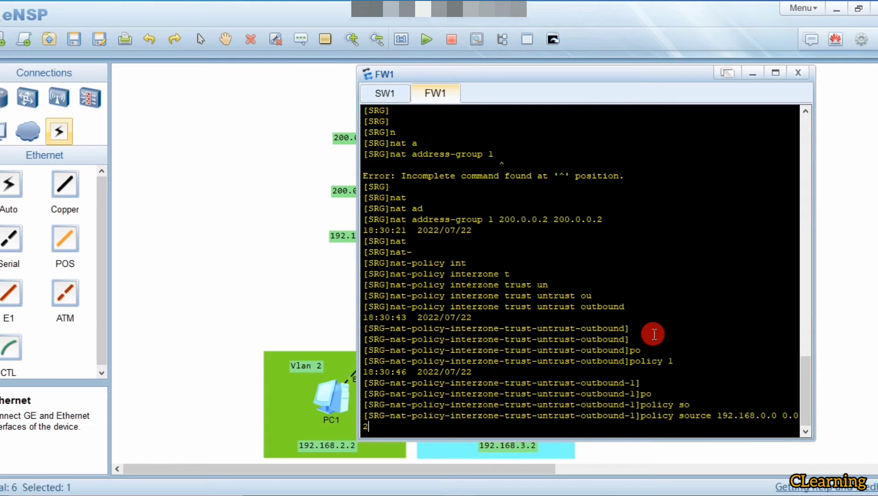
key("BackSpace")
type(".255255")
key("Return")
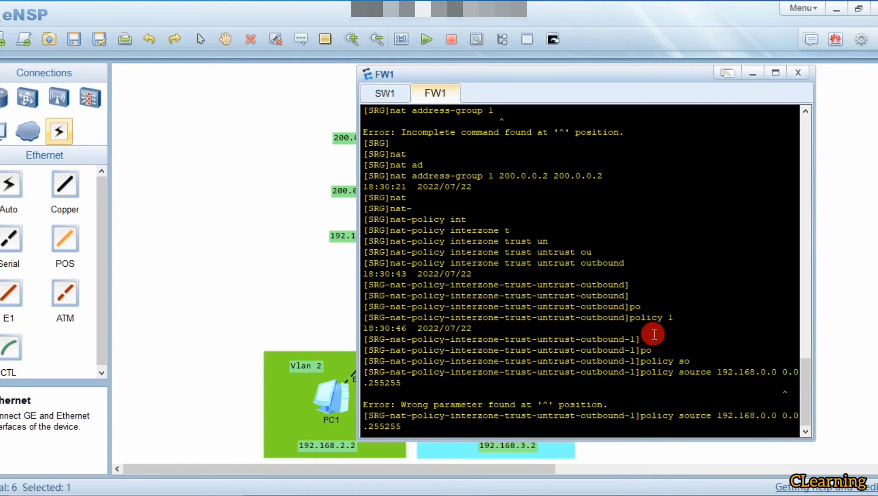
key("Left")
key("Left")
key("Left")
type(".")
key("Return")
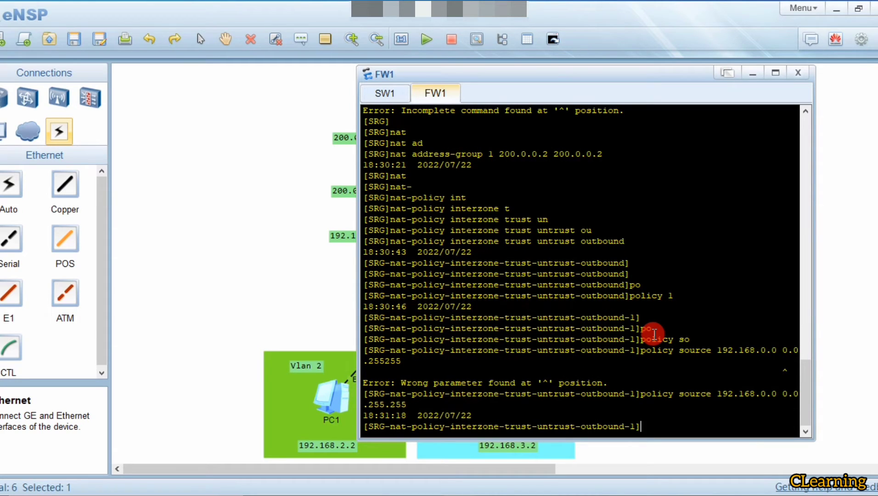
Set the action of NAT policy 1 to source-nat
type("ac")
key("Tab")
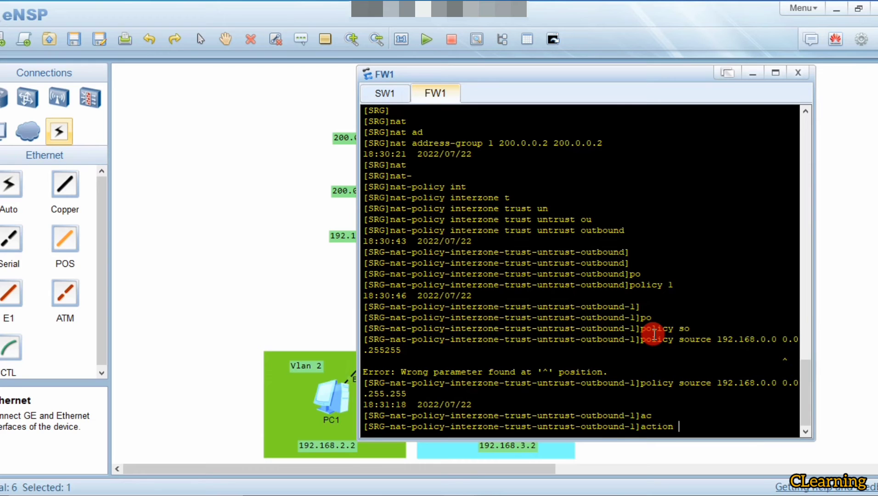
type("so")
key("Tab")
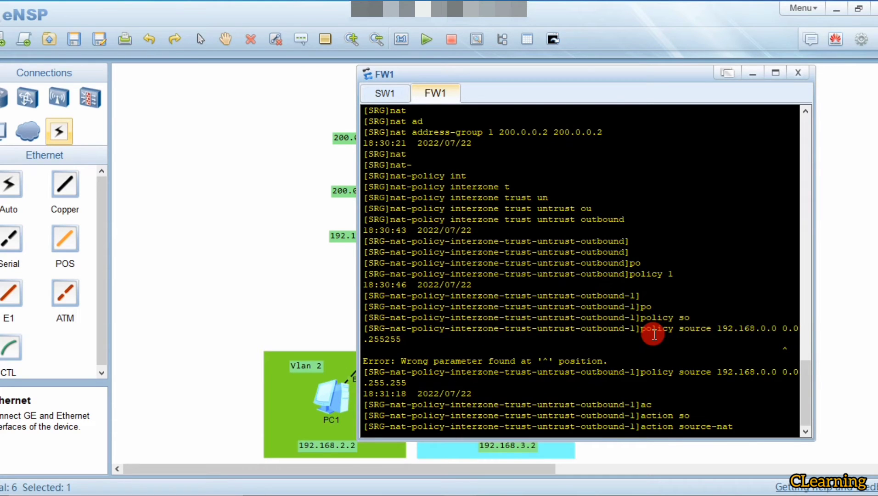
key("Return")
key("Return")
key("Return")
Bind address group 1 to NAT policy 1
type("ad")
key("Tab")
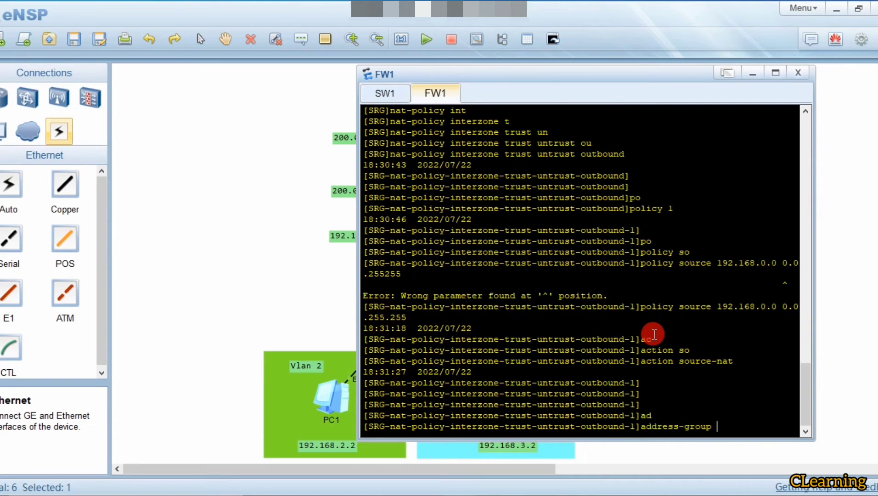
type("1")
key("Return")
key("Return")
key("Return")
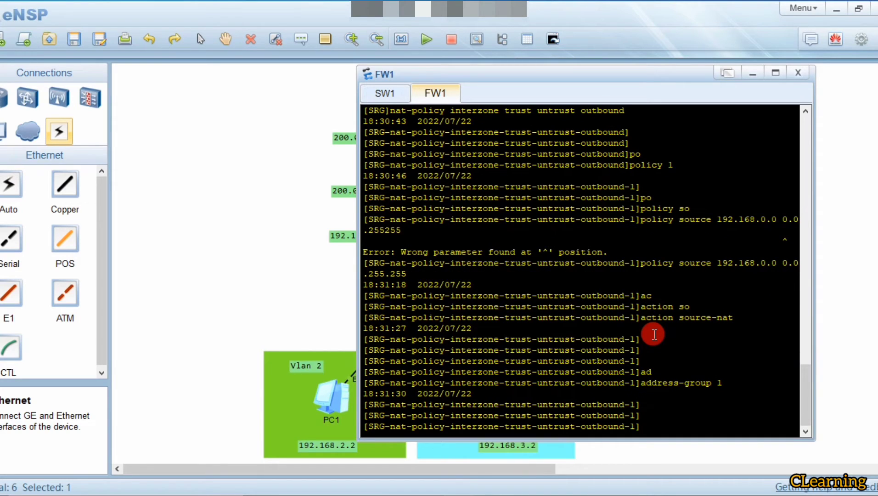
Close the FW1 console and open R1's console beside the topology diagram
left_click_drag(622, 78, 547, 76)
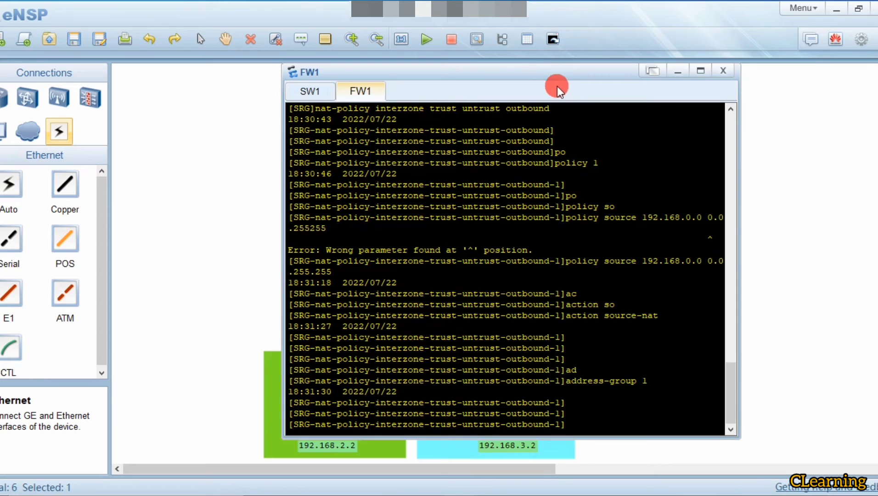
left_click(724, 71)
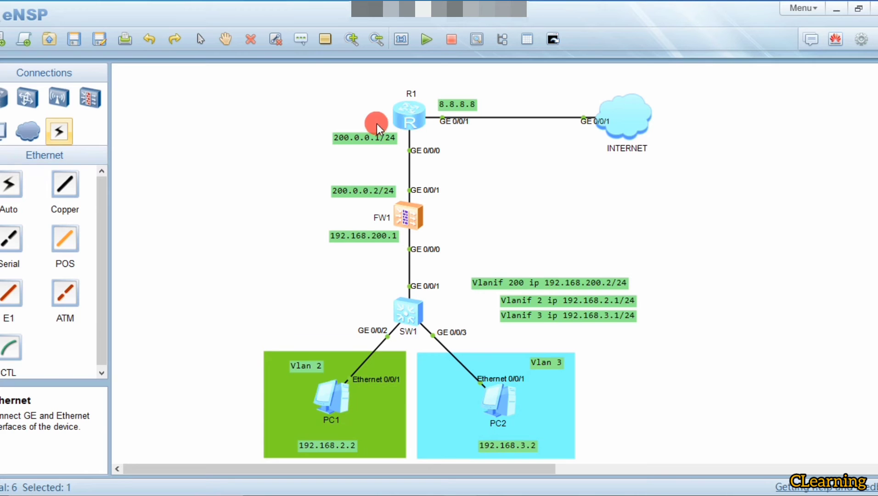
double_click(409, 115)
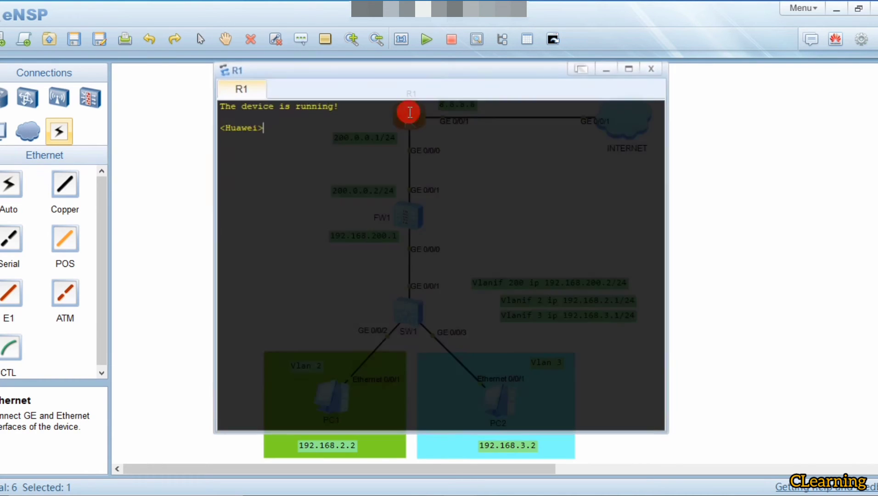
left_click_drag(367, 64, 705, 64)
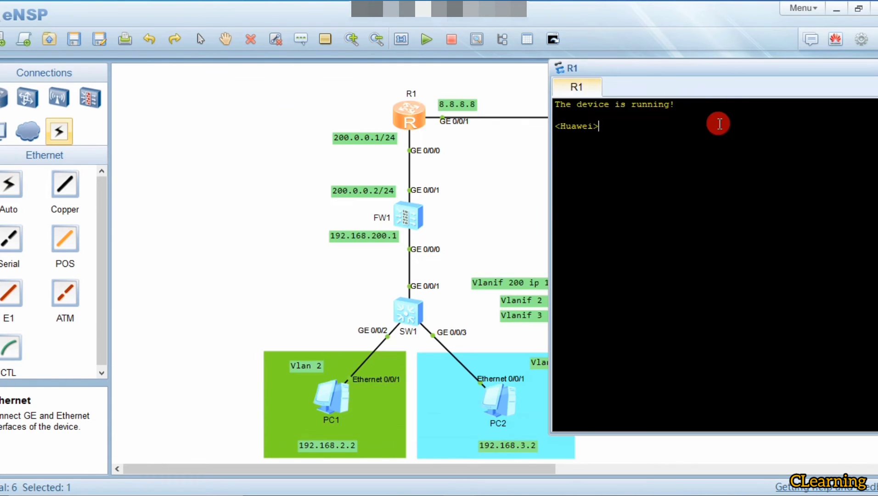
type("int")
key("Tab")
type("g")
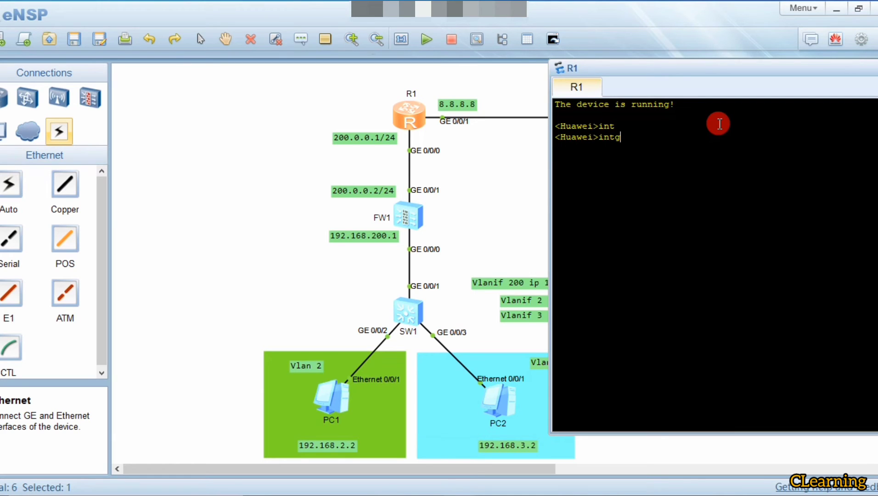
key("Tab")
key("BackSpace")
key("Tab")
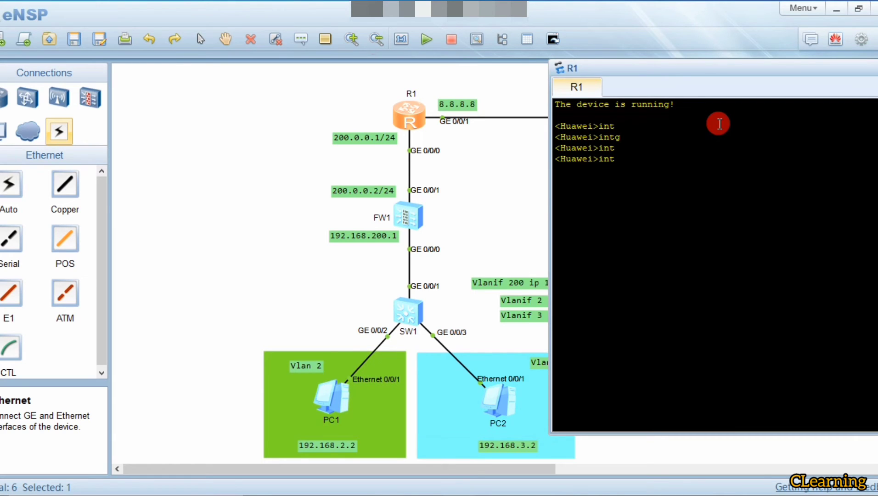
key("BackSpace")
key("BackSpace")
key("BackSpace")
Enter system view on R1 and open the GigabitEthernet 0/0/0 interface view
type("st")
key("BackSpace")
type("ys")
key("Tab")
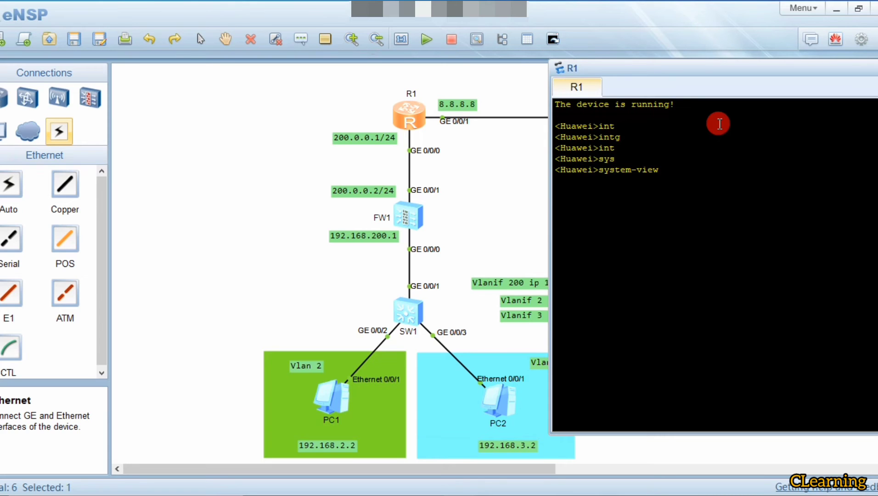
key("Return")
key("Return")
type("int")
key("Tab")
type("g")
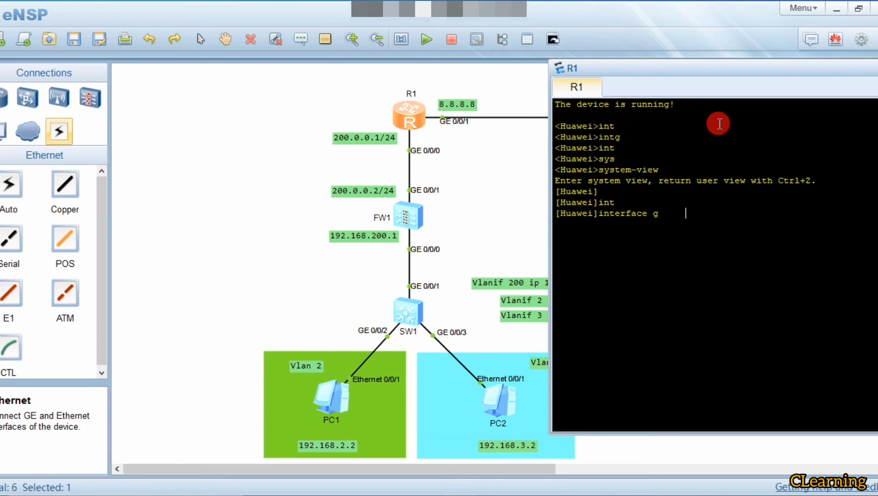
key("Tab")
type("0/0/0")
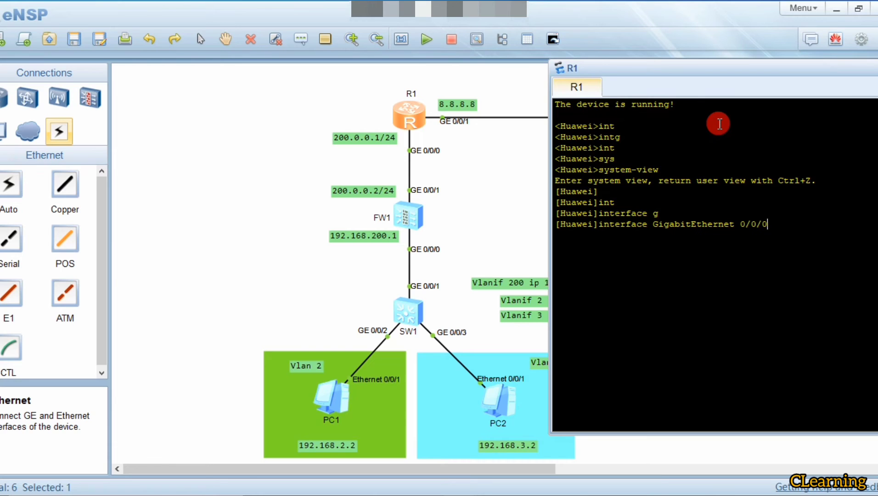
key("Return")
Assign IP address 200.0.0.1 with mask length 24 to R1's GigabitEthernet 0/0/0
type("ip ad")
key("Tab")
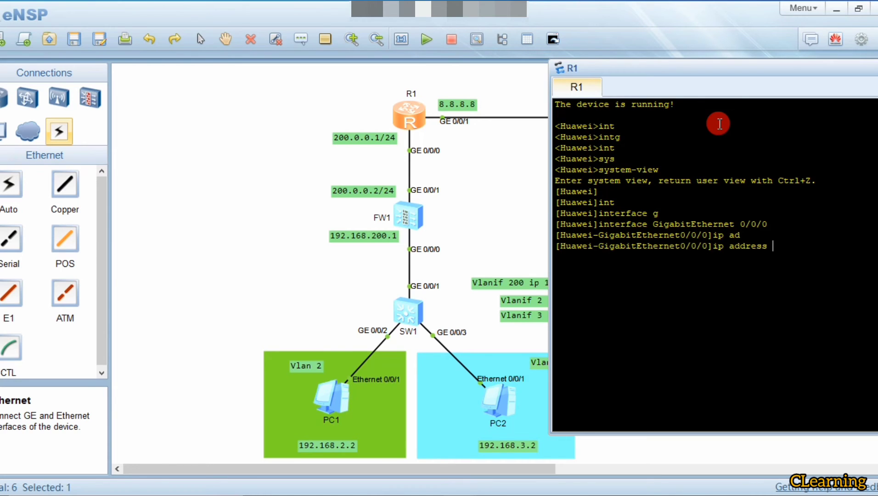
type("1")
key("BackSpace")
type("200.0.0.1 24")
key("Return")
key("Return")
key("Return")
key("Return")
Switch to the GigabitEthernet 0/0/1 interface view on R1
type("interface GigabitEthernet 0/0/")
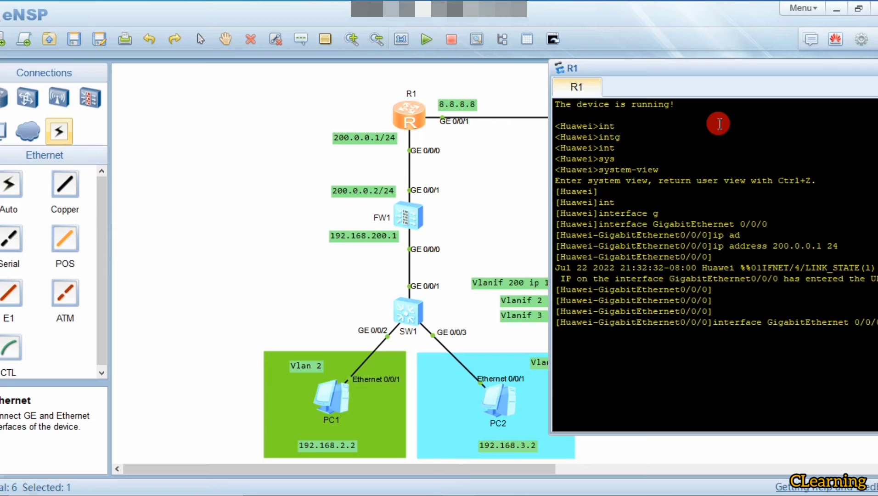
type("1")
key("Return")
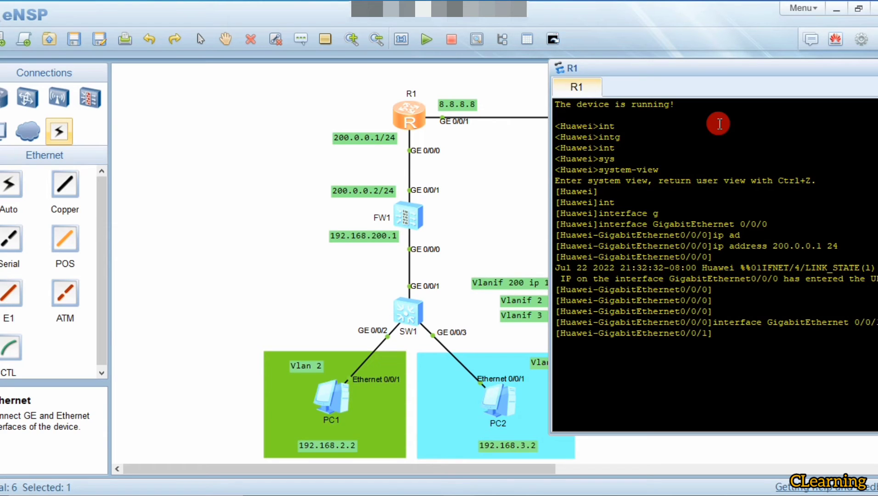
type("8.8.8.8")
key("BackSpace")
key("BackSpace")
key("BackSpace")
key("BackSpace")
key("BackSpace")
key("BackSpace")
key("BackSpace")
Assign IP address 8.8.8.8 with mask length 24 to R1's GigabitEthernet 0/0/1
type("ip ad")
key("Tab")
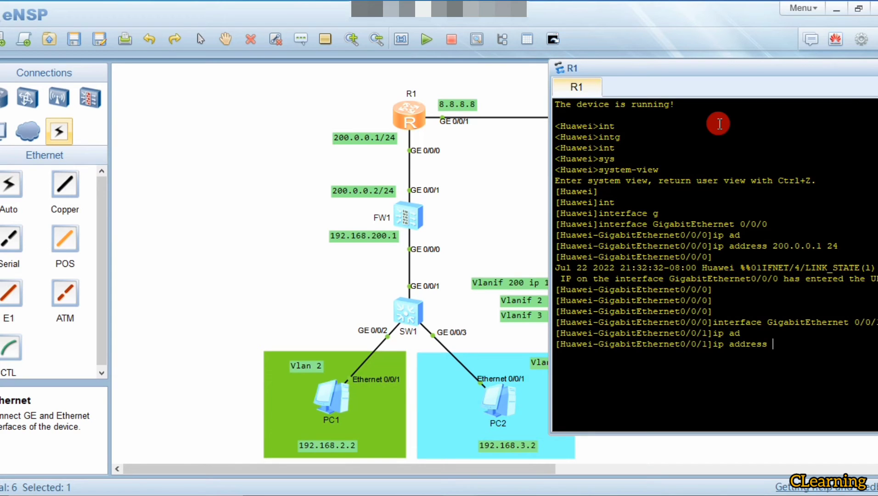
type("8.8.8.8 24")
key("Return")
key("Return")
key("Return")
key("Return")
key("Return")
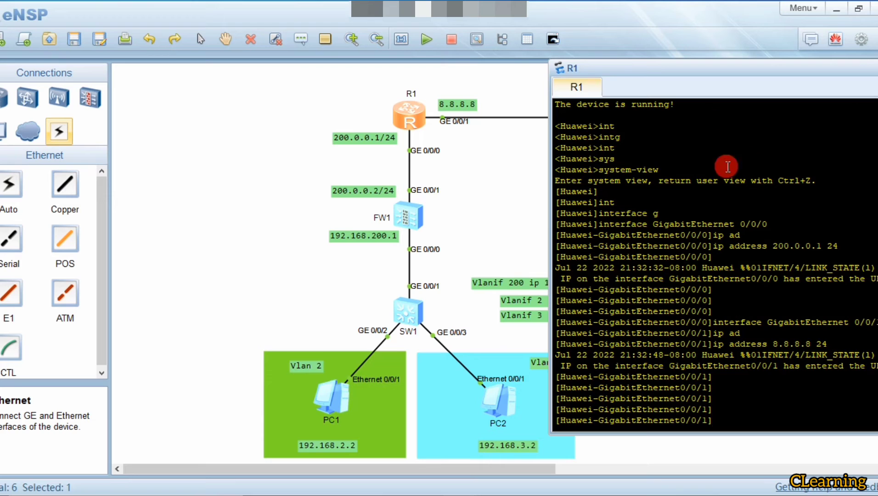
Close the R1 console and open PC1's settings beside the topology diagram
double_click(638, 74)
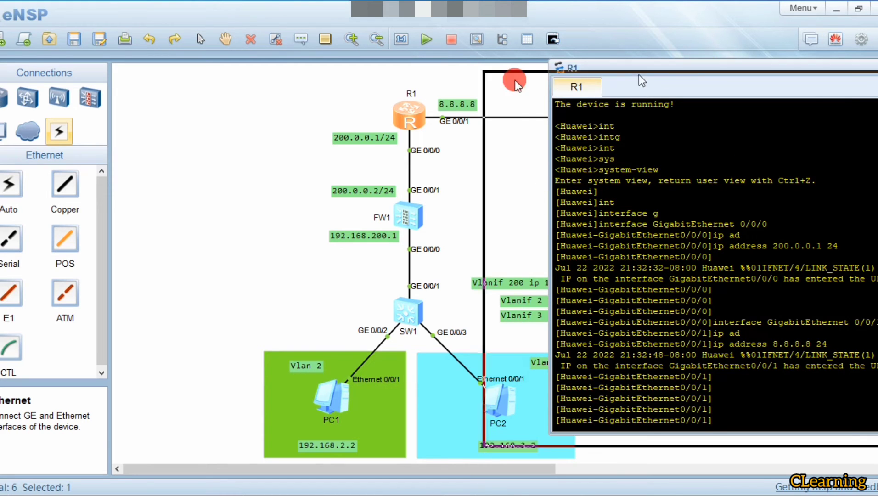
left_click(792, 84)
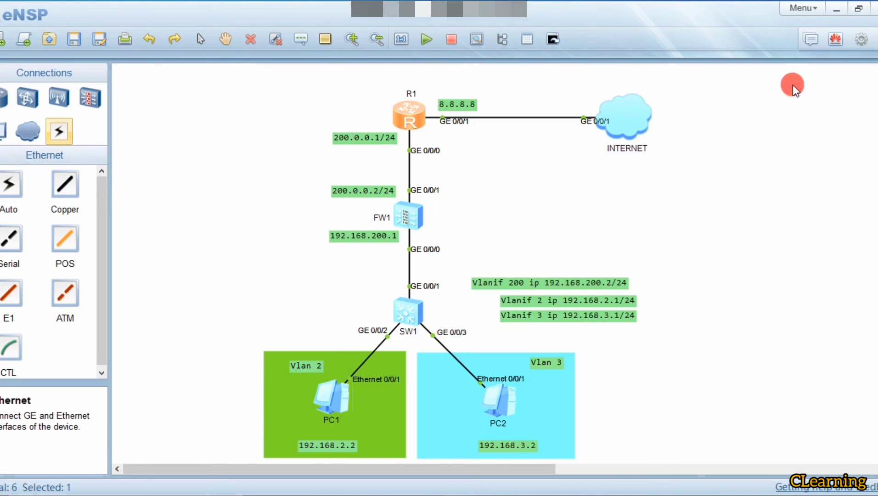
double_click(342, 409)
left_click_drag(292, 75, 599, 60)
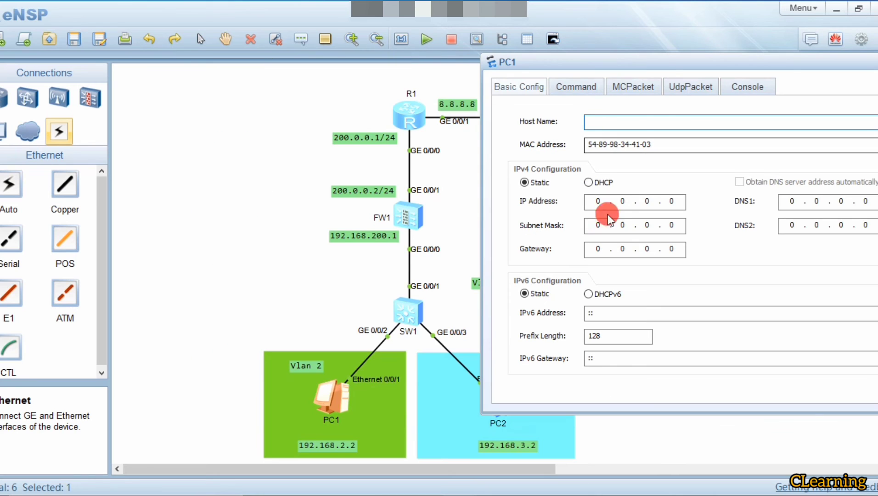
Set PC1's static IPv4 address to 192.168.2.2 with subnet mask 255.255.255.0
left_click(607, 205)
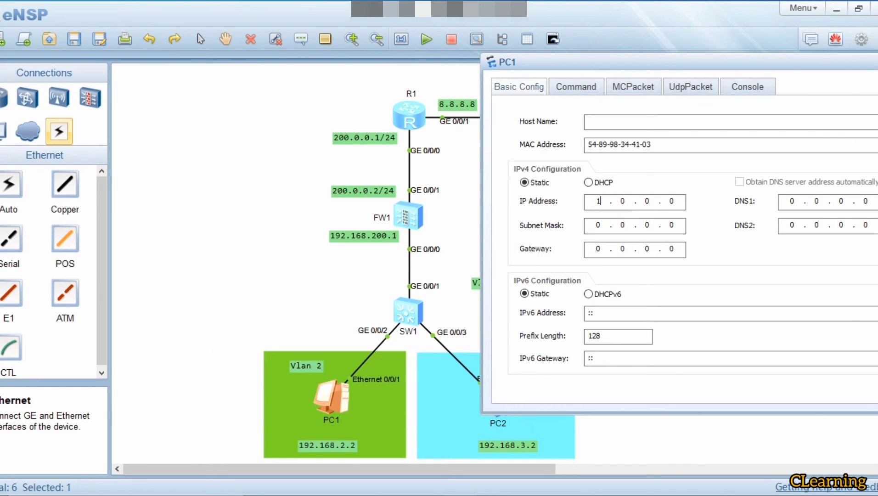
type("192 . 168 . 2 . 2")
left_click(609, 229)
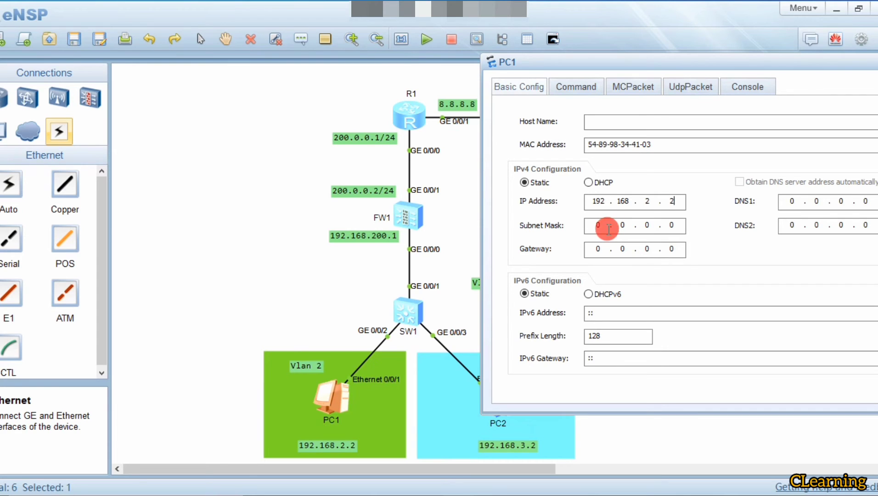
type("255 . 255 . 2")
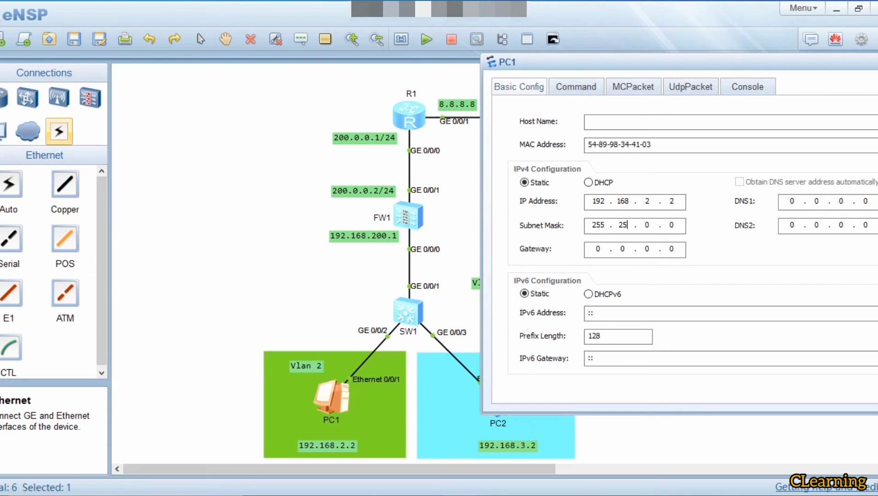
type("55")
Set PC1's gateway to 192.168.2.1, then apply the configuration and close PC1's settings
left_click(606, 251)
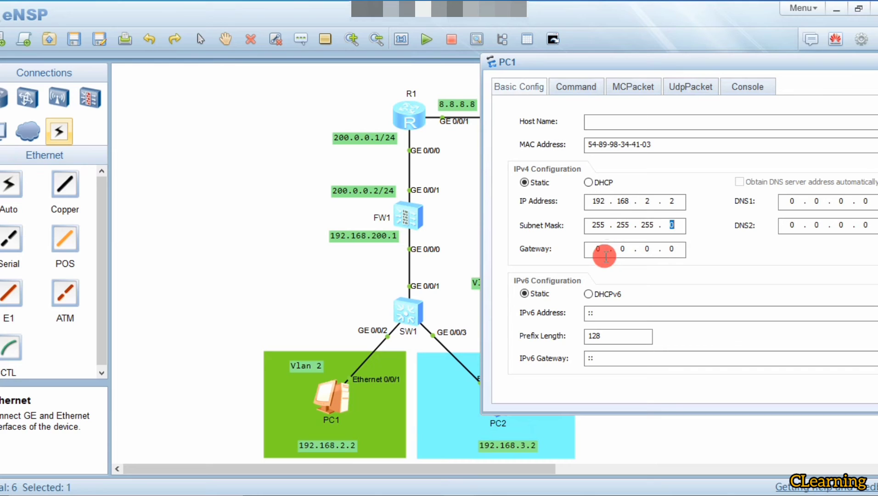
type("192 . 168 . ")
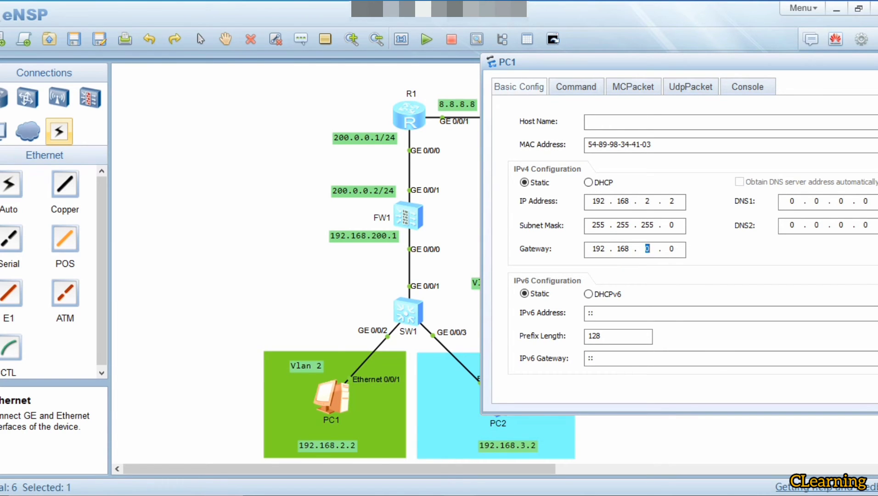
type("2 . 1")
double_click(676, 68)
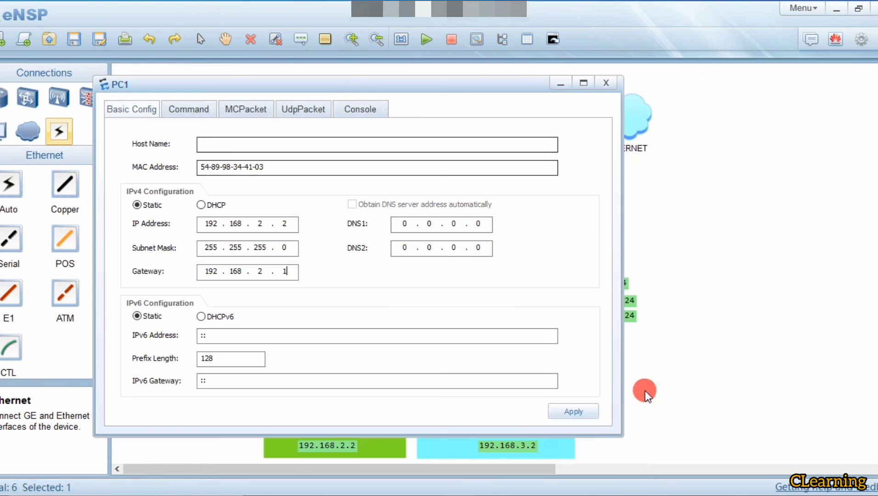
left_click(579, 412)
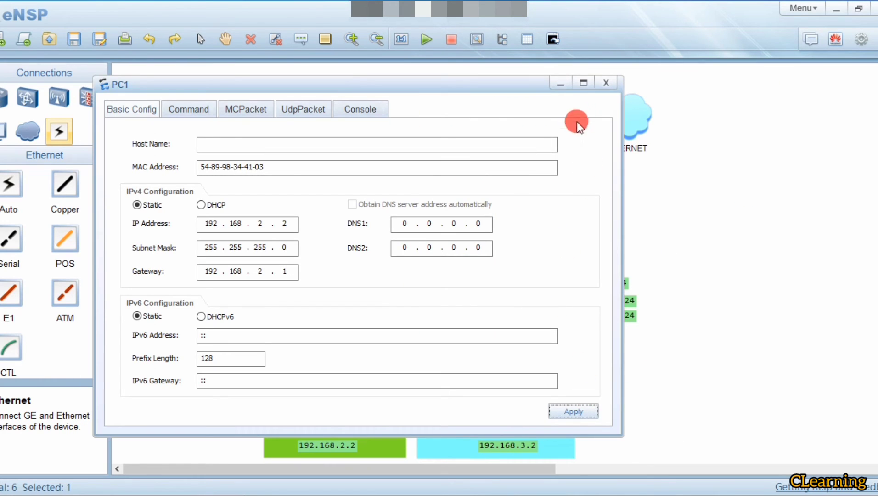
left_click(606, 85)
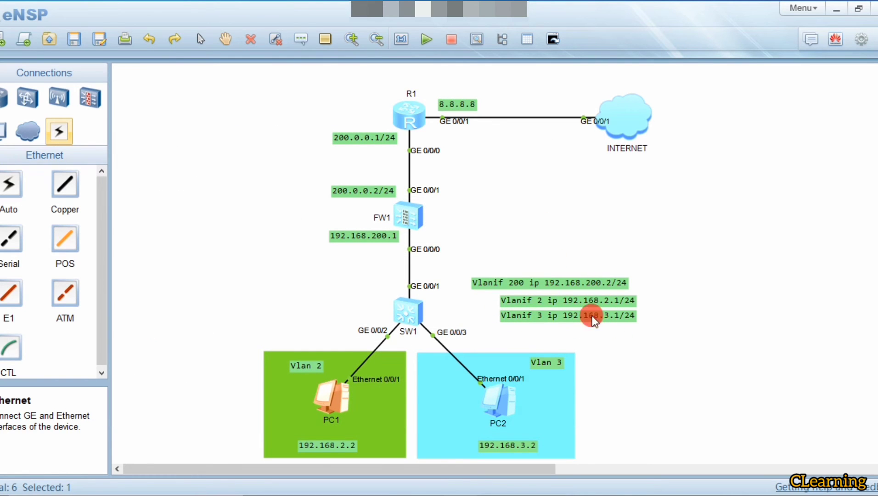
Open PC2's settings and set its static IPv4 address to 192.168.3.2 with subnet mask 255.255.255.0
double_click(502, 402)
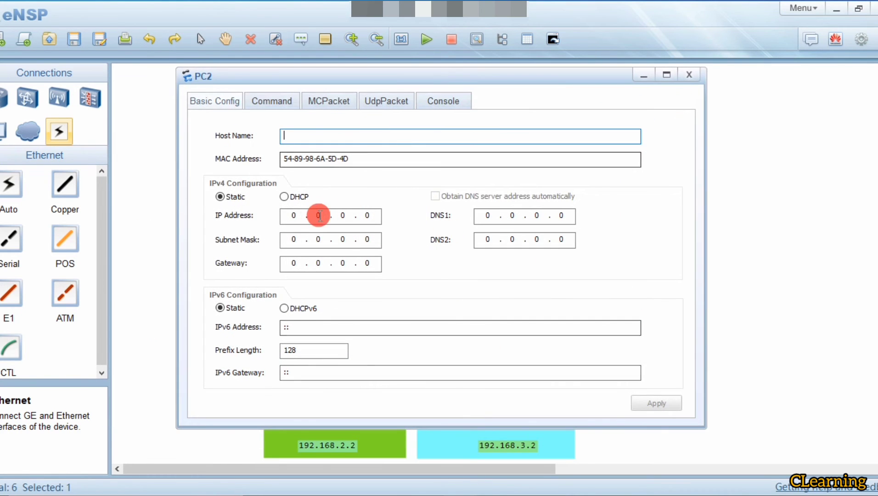
left_click(294, 216)
key("BackSpace")
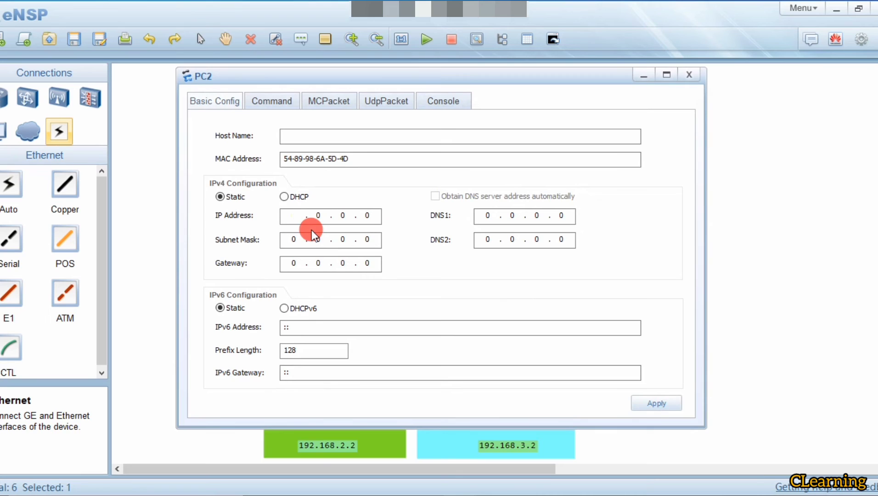
type("192 . 168 . ")
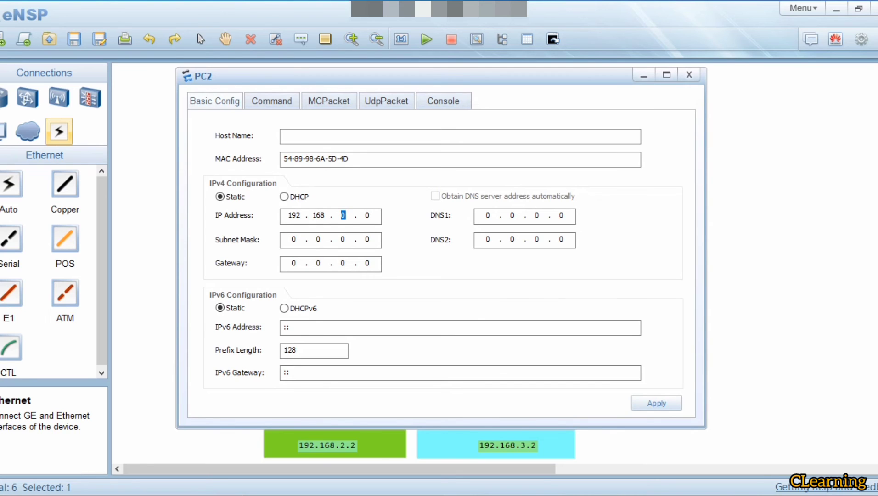
type("3")
left_click(313, 243)
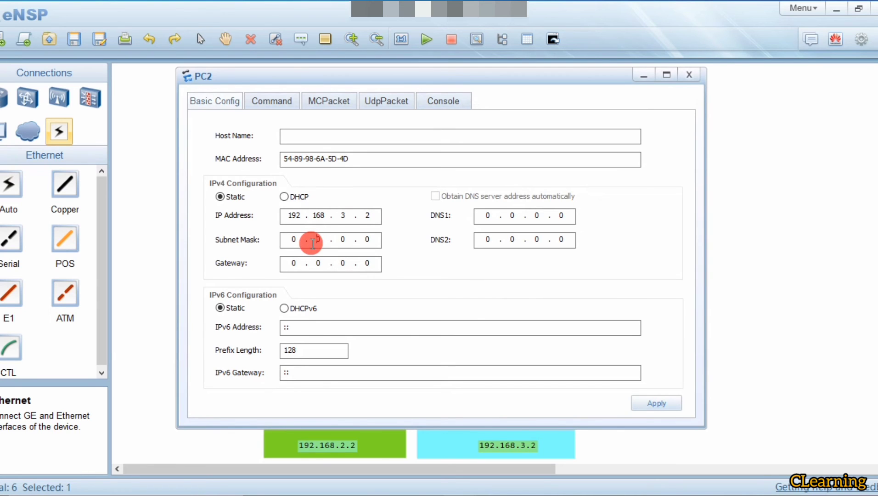
type("255.255.25")
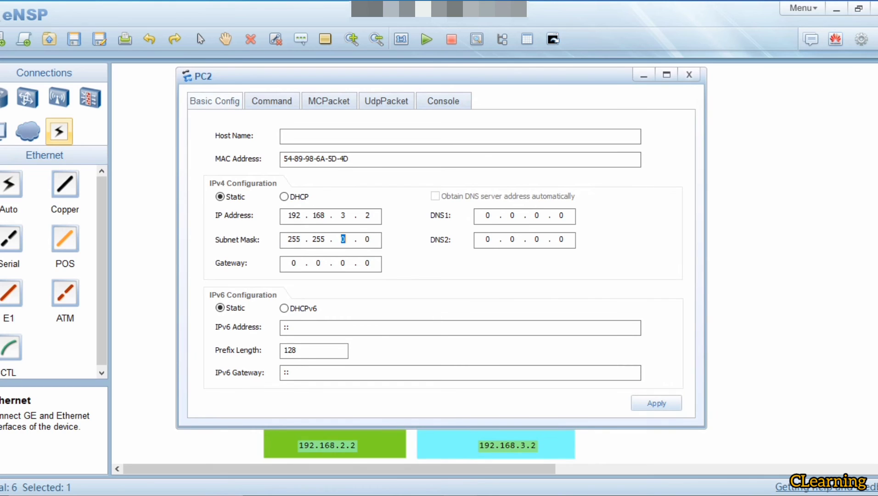
type("5")
Set PC2's gateway to 192.168.3.1, apply the configuration and close PC2's settings
left_click(301, 261)
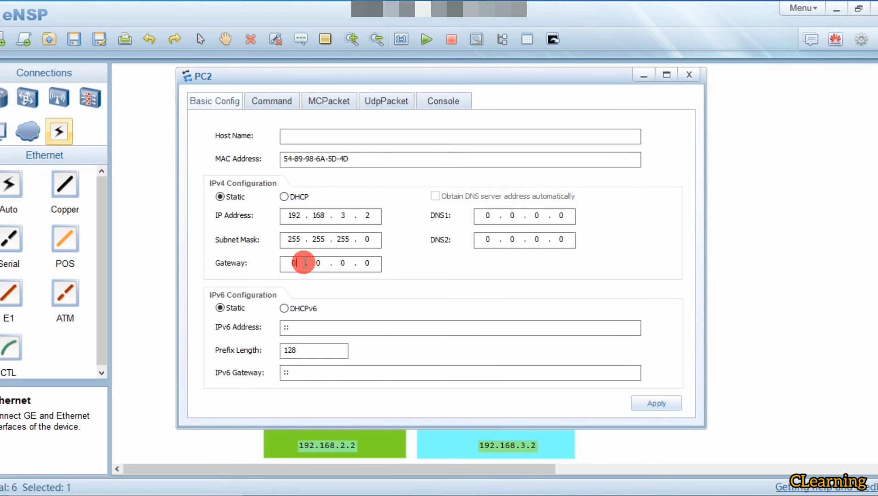
key("BackSpace")
type("192 . 168 . ")
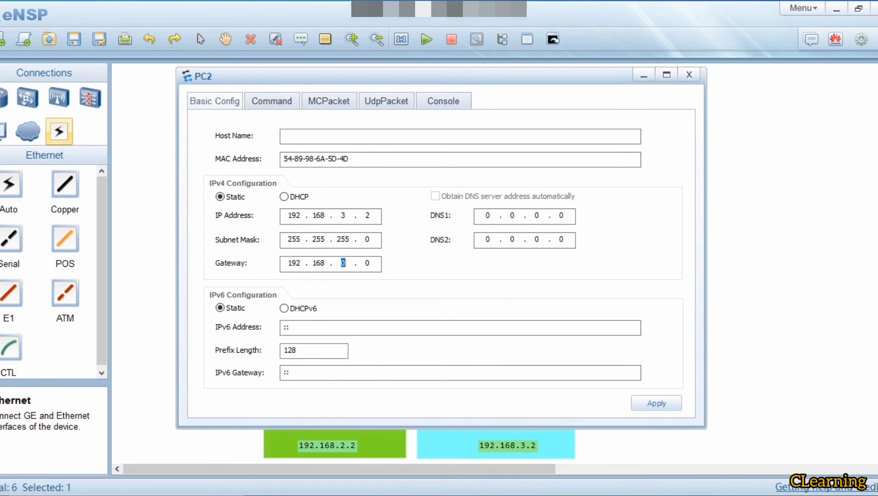
type("3 . 1")
left_click(667, 402)
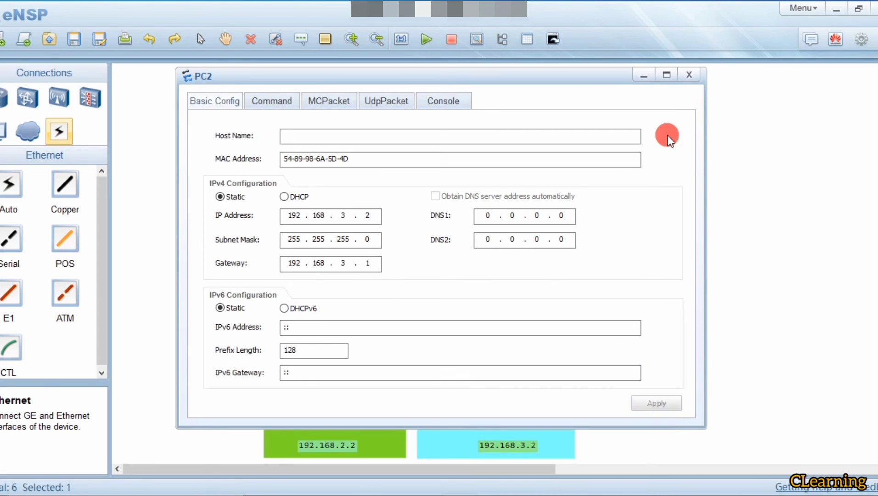
left_click(691, 77)
Open PC1's command line and ping 192.168.2.2
double_click(336, 387)
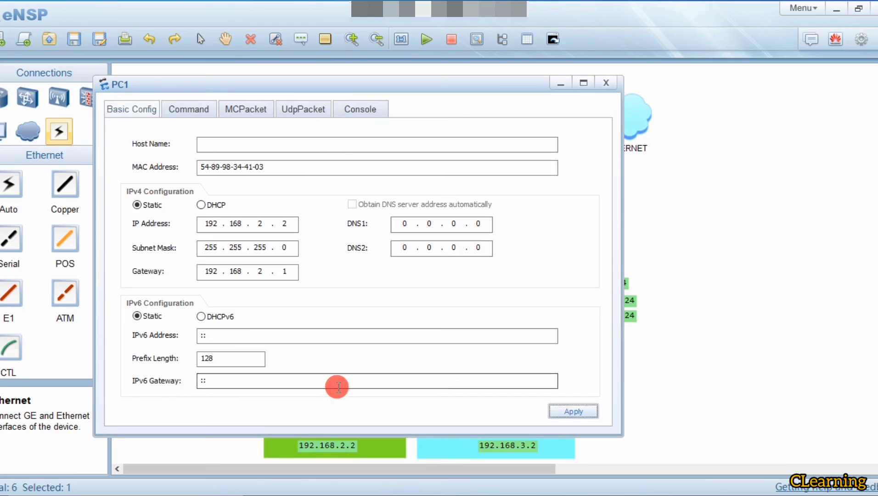
left_click(189, 108)
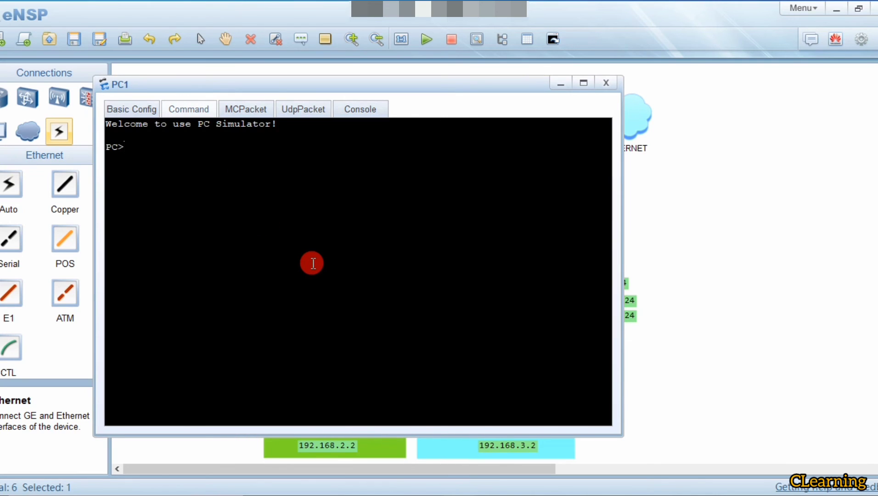
type("ping 192.168.2.2")
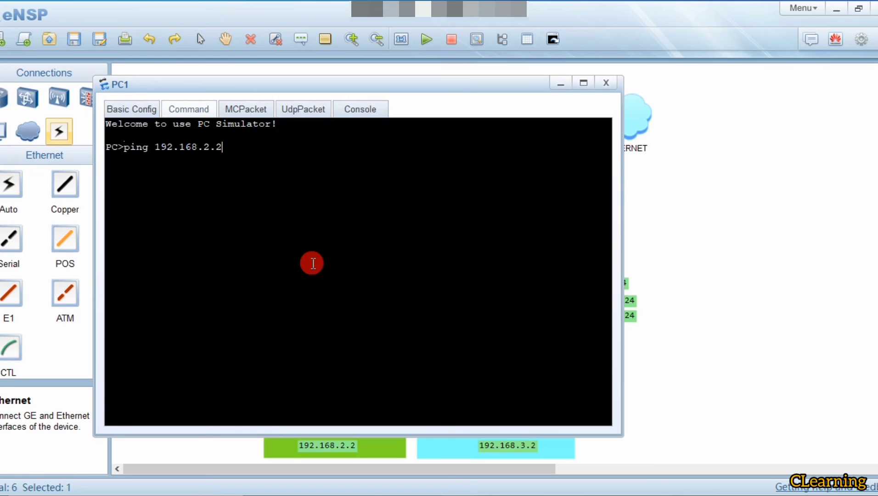
key("Return")
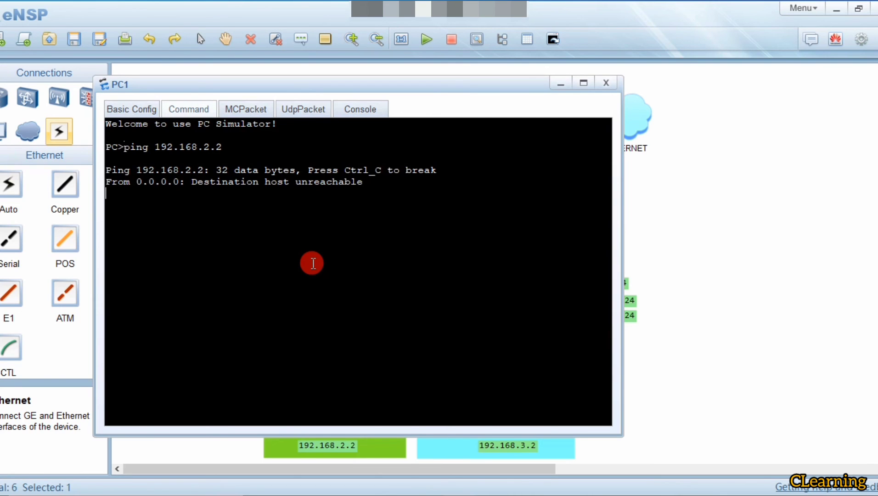
Reopen PC1 and check its IPv4 address, subnet mask and gateway settings
left_click(603, 87)
double_click(325, 401)
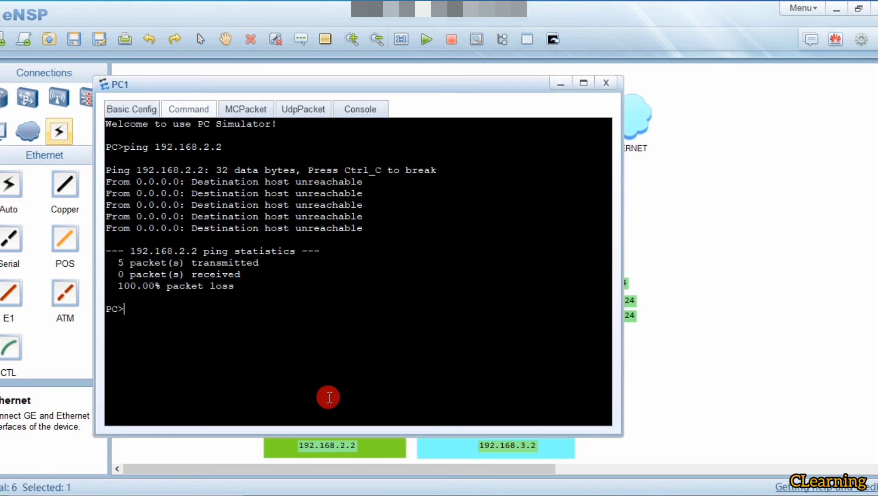
left_click(122, 108)
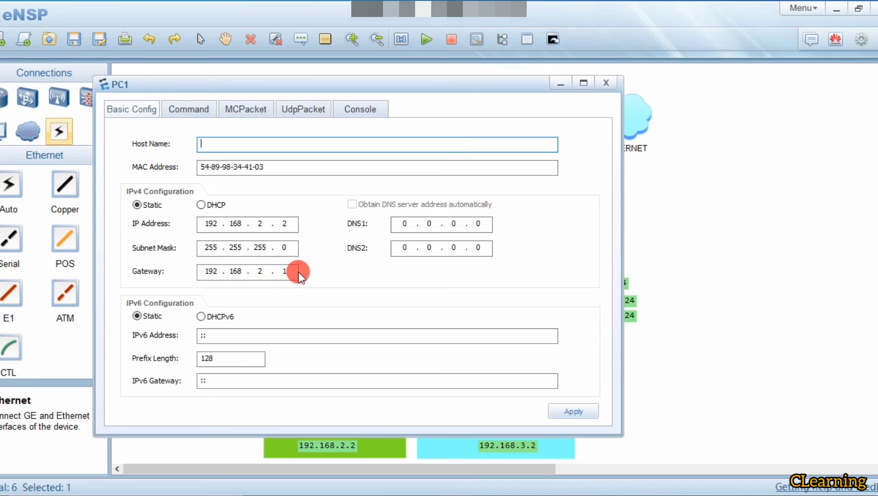
left_click(606, 83)
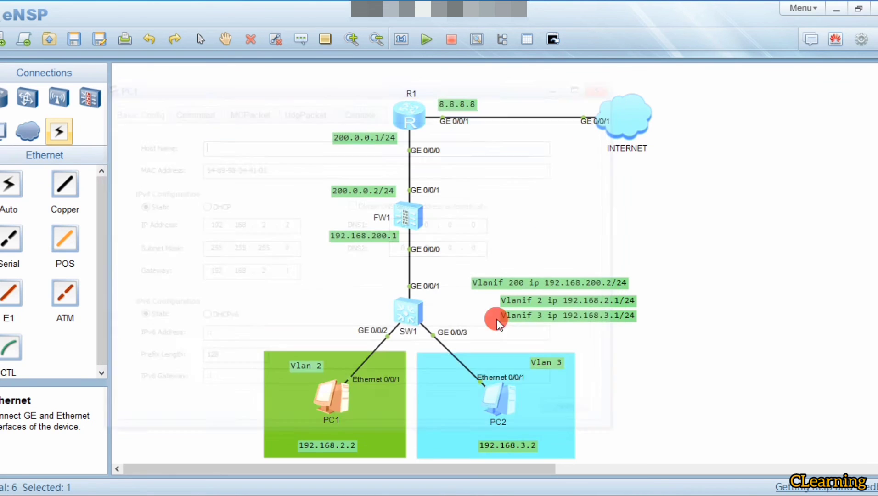
Repeat the ping to 192.168.2.2 from PC1's command line
double_click(339, 398)
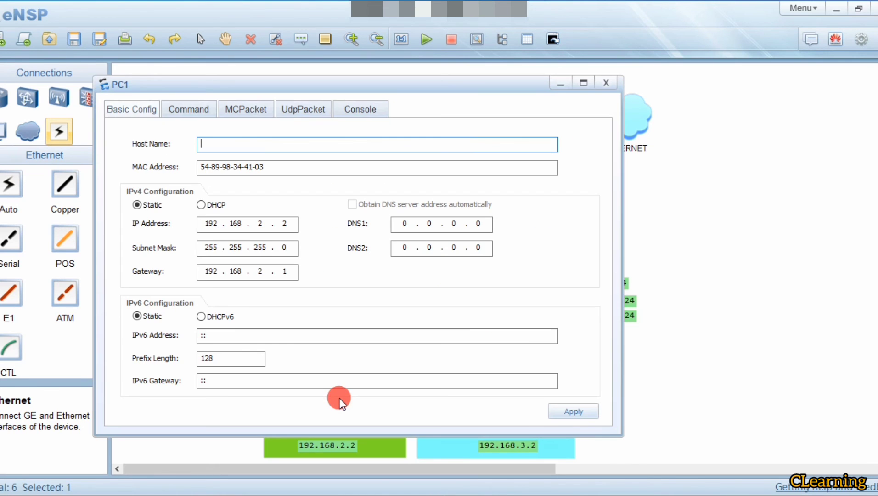
left_click(189, 110)
key("Up")
key("Return")
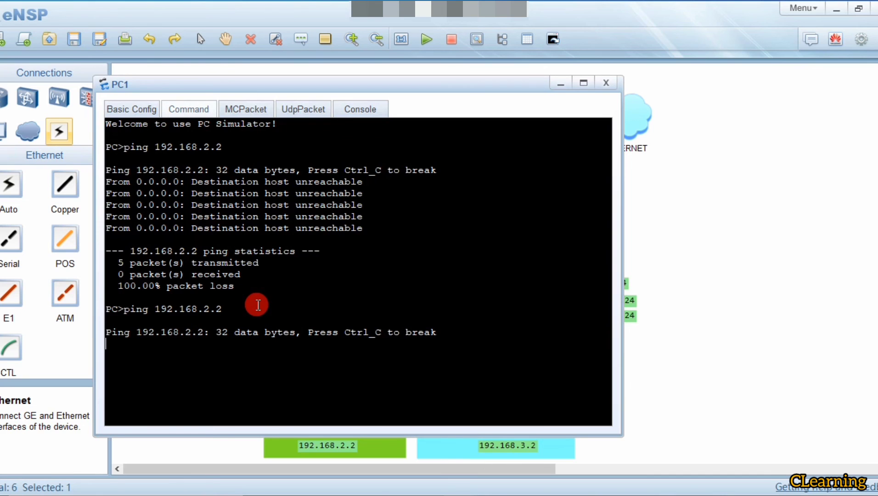
Reapply PC1's static IPv4 configuration, then close and reopen the PC1 window
left_click(141, 108)
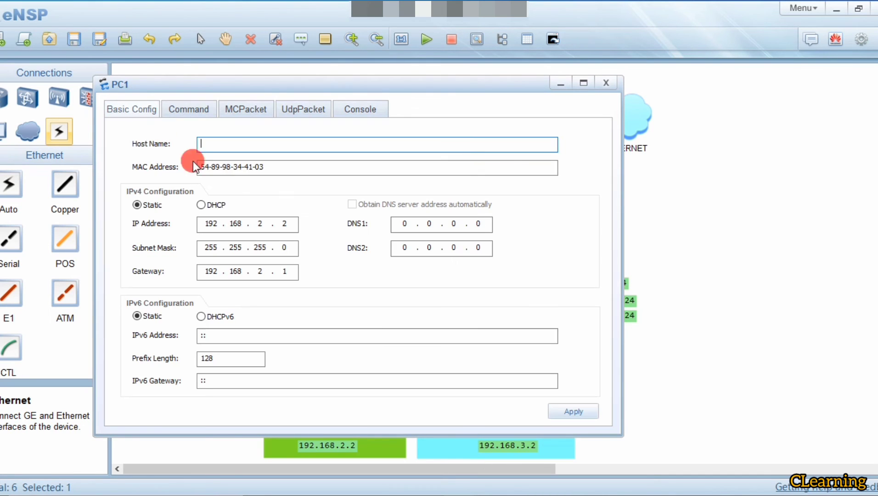
left_click(282, 229)
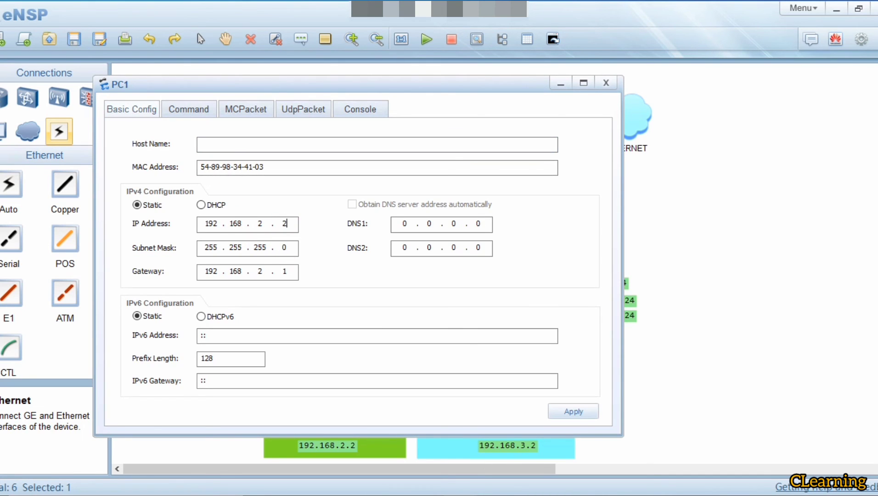
left_click(574, 412)
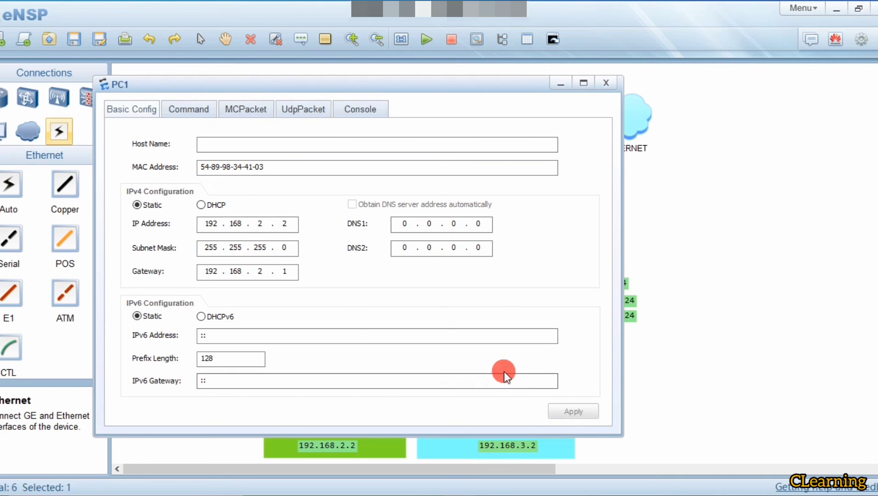
left_click(606, 83)
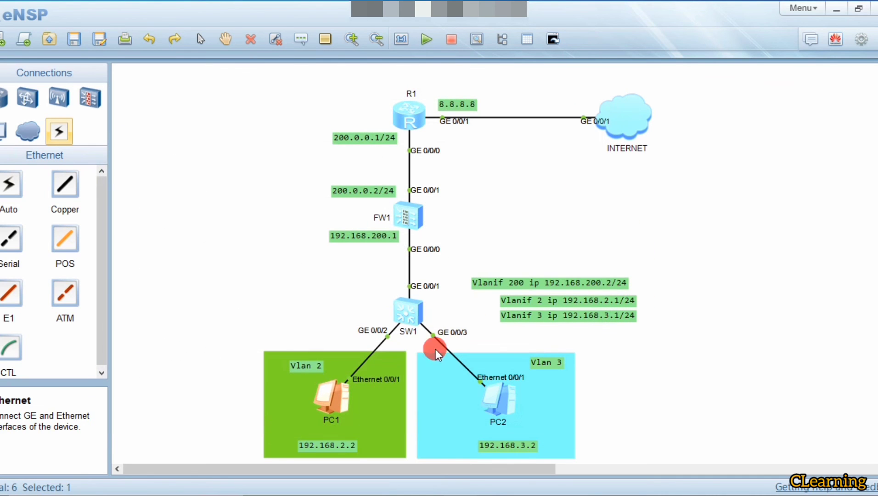
double_click(330, 397)
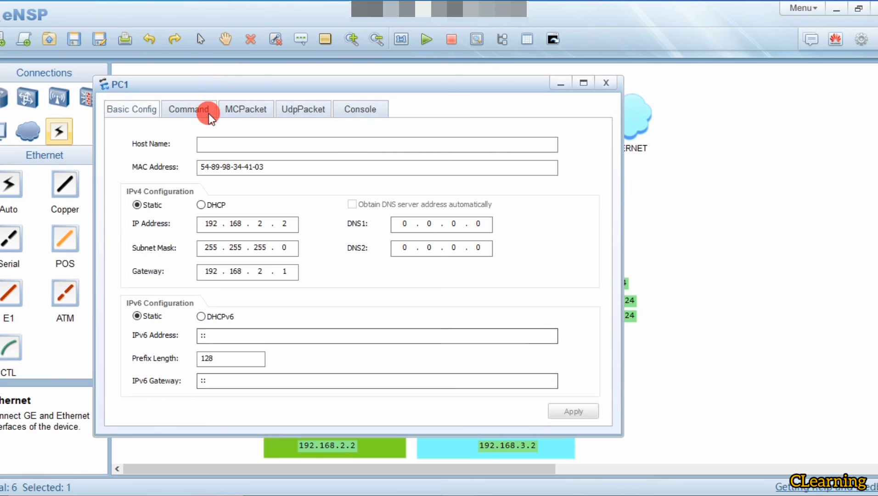
Return to PC1's command line and rerun the ping to its own address, 192.168.2.2
left_click(188, 109)
key("Up")
key("Return")
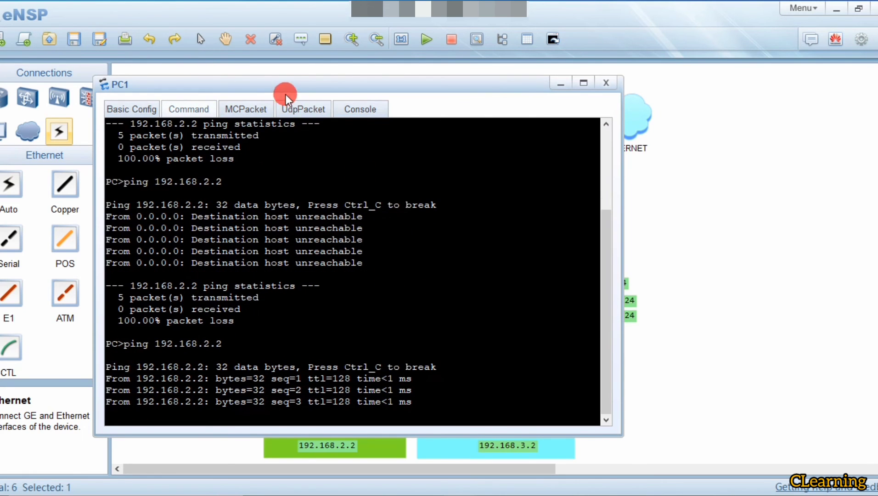
left_click_drag(286, 95, 495, 70)
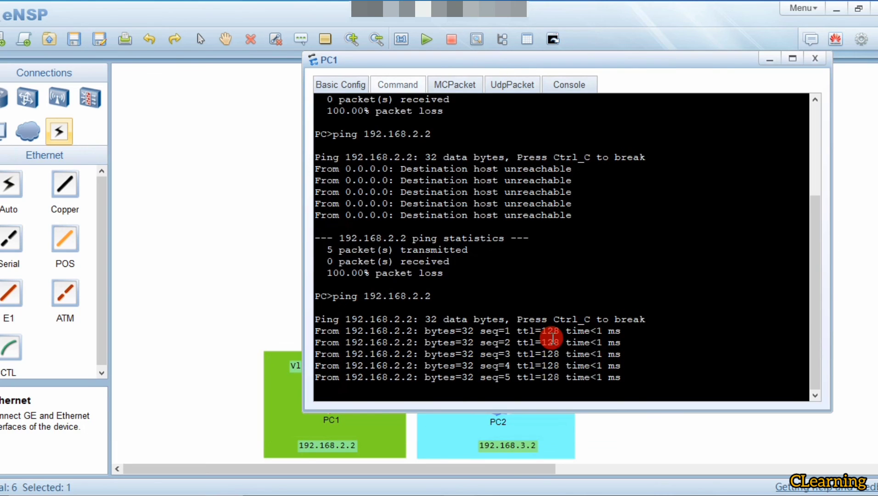
Ping the VLAN 2 gateway at 192.168.2.1 from PC1
key("Up")
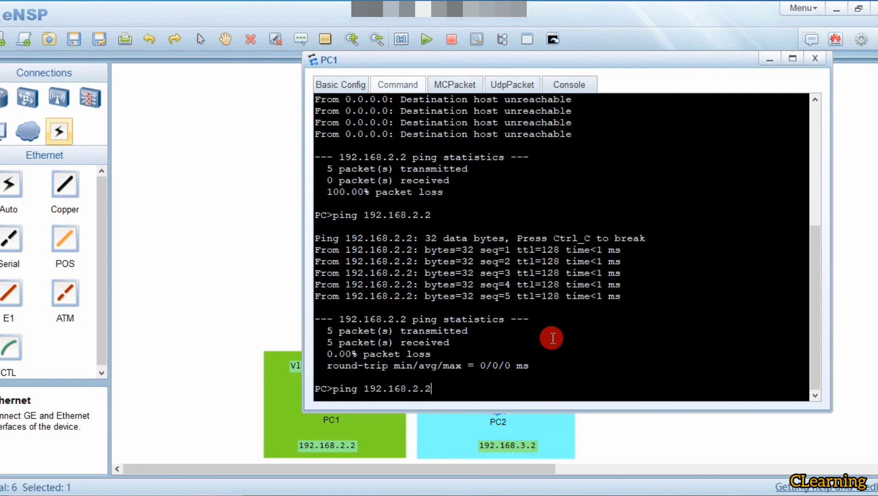
key("BackSpace")
type("1")
key("Return")
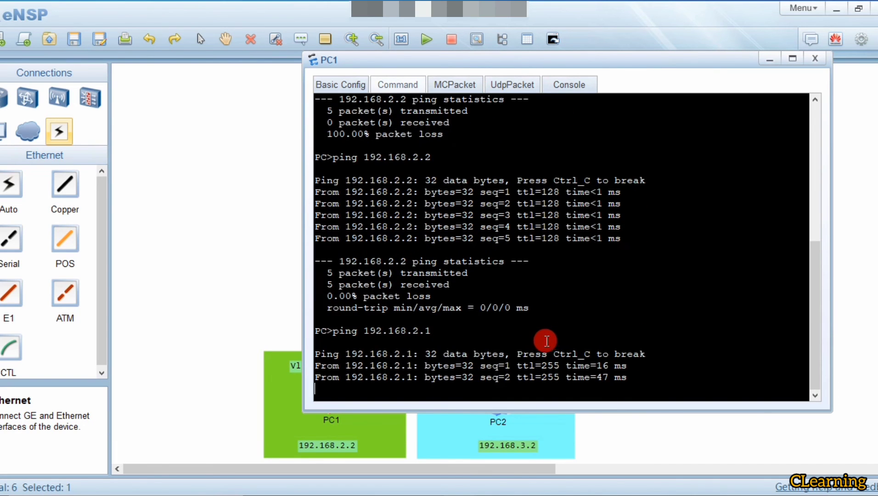
left_click_drag(371, 64, 320, 80)
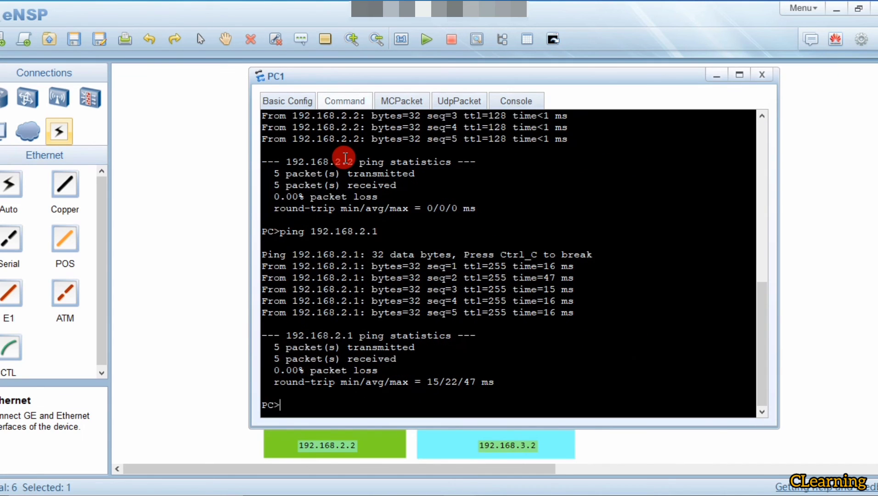
Ping the VLAN 3 gateway at 192.168.3.1 from PC1
key("Up")
key("BackSpace")
key("BackSpace")
key("BackSpace")
type("3.1")
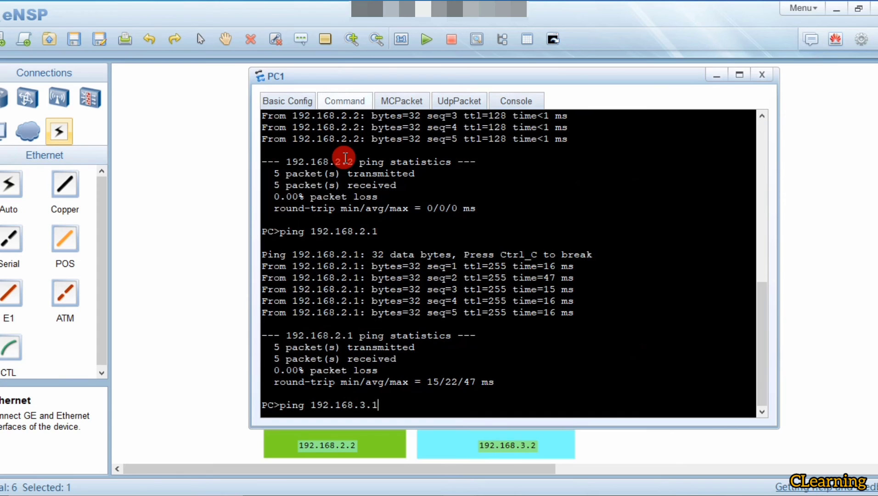
key("Return")
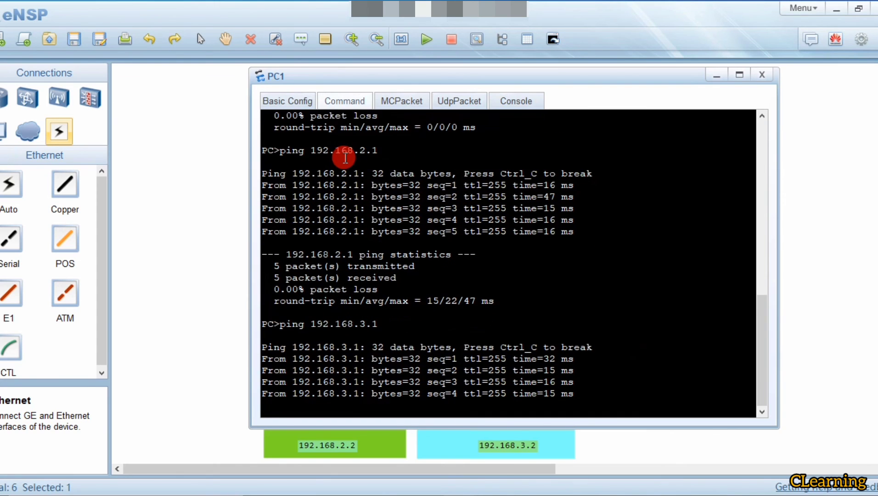
Ping PC2 at 192.168.3.2 from PC1, then return to the topology
key("Up")
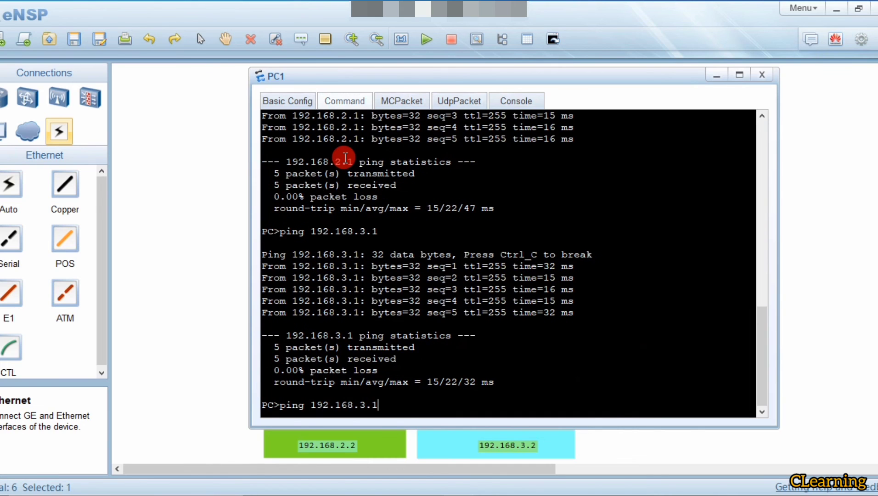
key("BackSpace")
type("2")
key("Return")
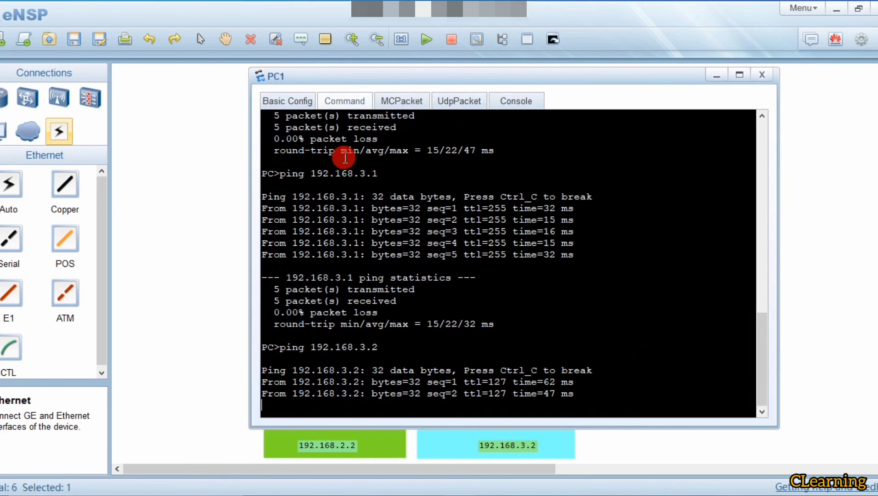
left_click(239, 212)
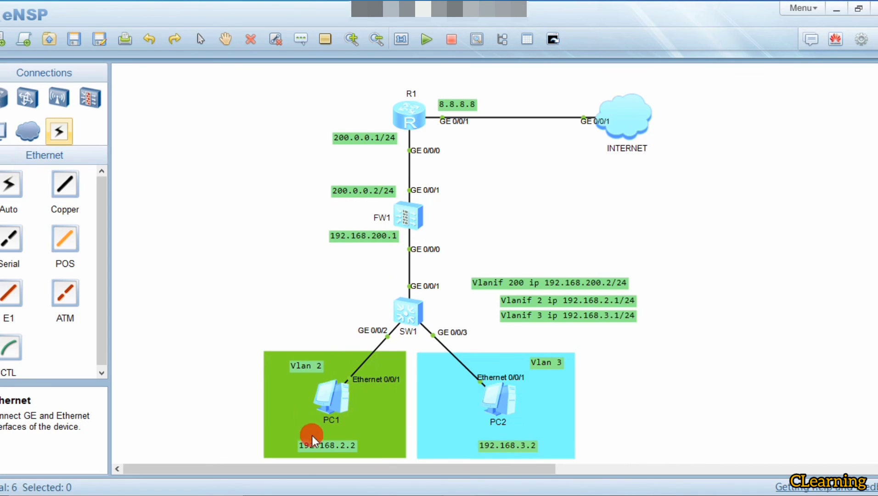
Reopen PC1 beside the topology and ping FW1's inside address, 192.168.200.1
double_click(332, 396)
left_click_drag(359, 77, 581, 75)
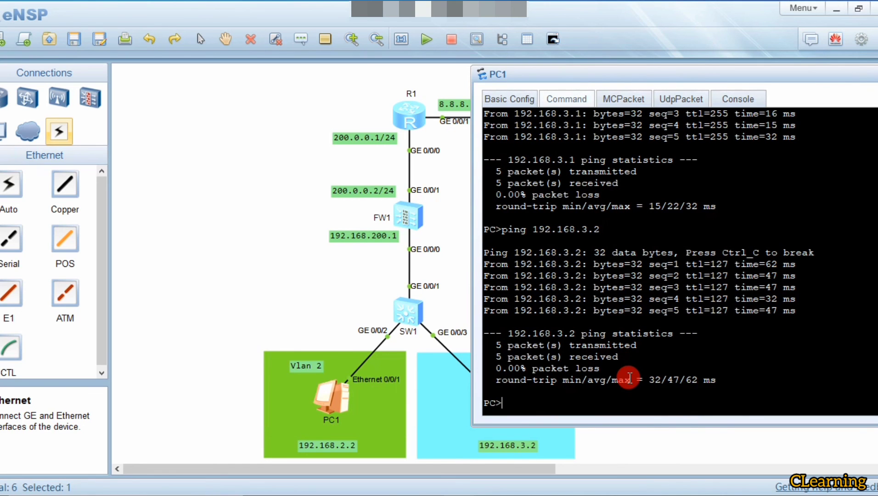
type("ping 192.168.200")
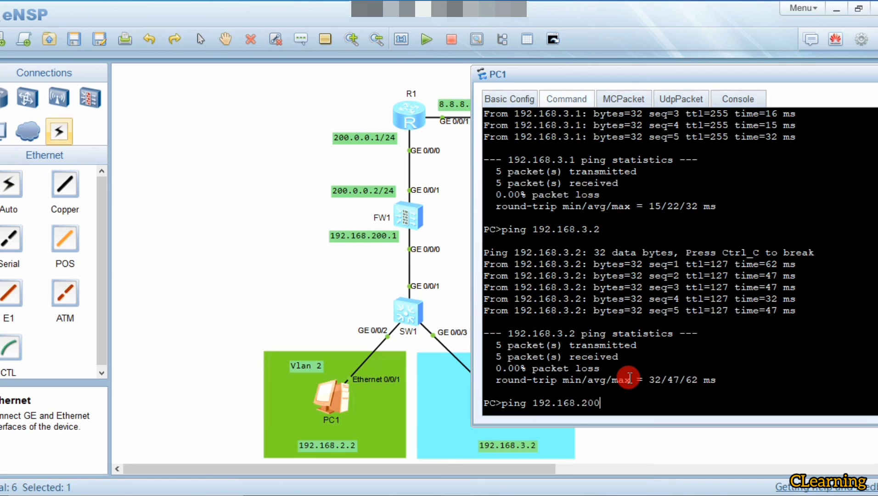
type(".1")
key("Return")
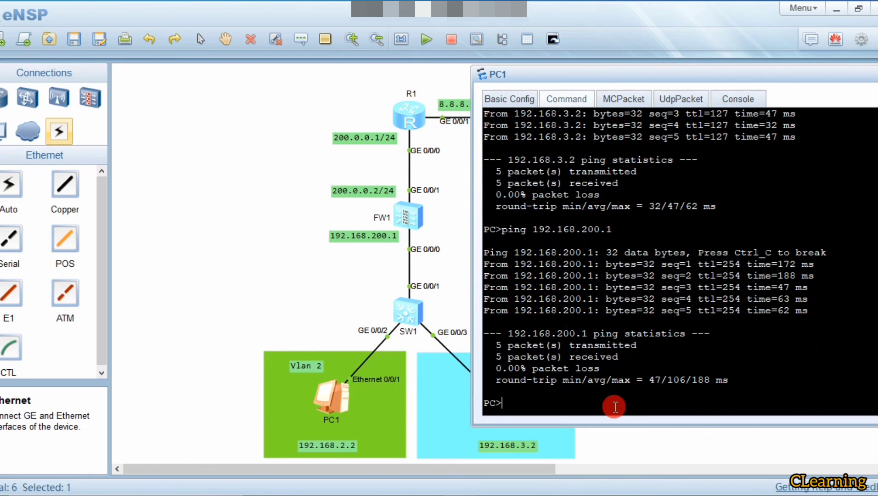
Ping R1's address 200.0.0.1 from PC1, then bring the topology back into view
type("ping 20")
type("0.0.0.1")
key("Return")
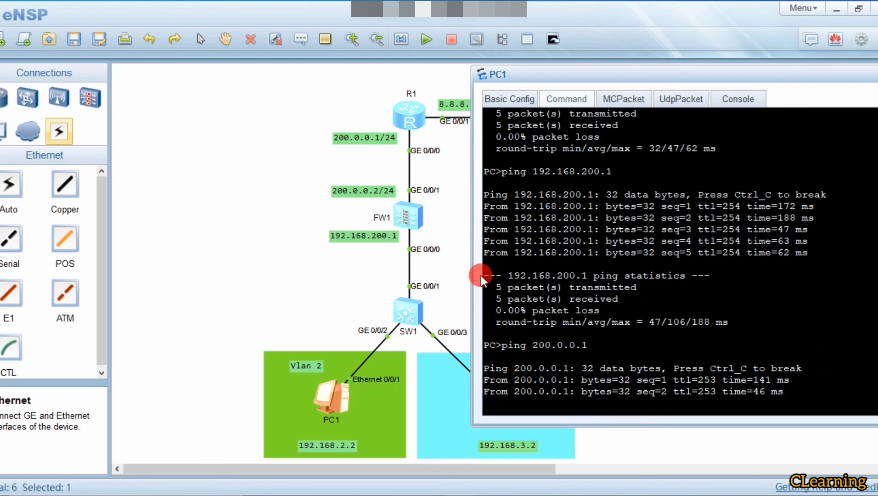
left_click(445, 162)
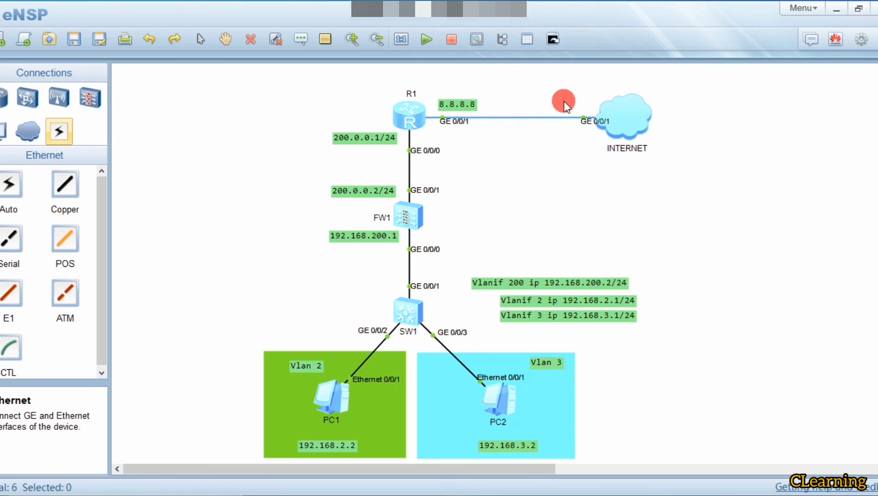
Reopen PC1's command line and ping the internet address 8.8.8.8, then return to the topology
double_click(328, 395)
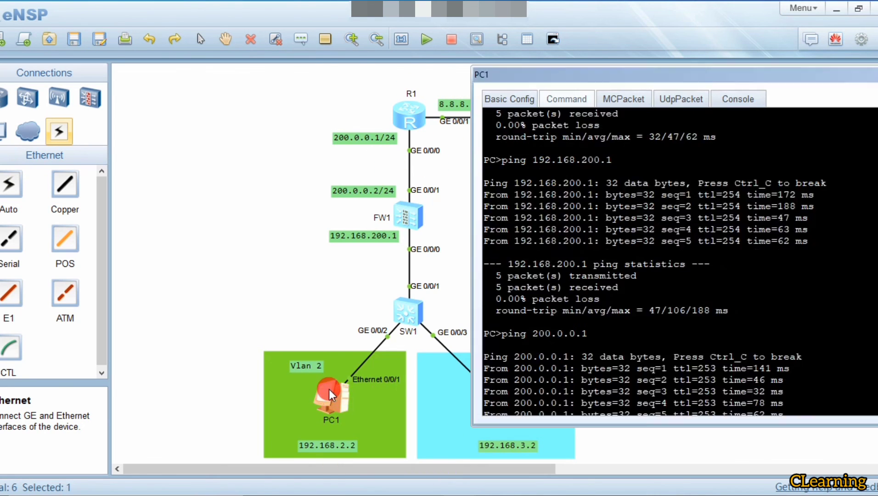
left_click(569, 408)
key("Up")
key("BackSpace")
key("BackSpace")
key("BackSpace")
key("BackSpace")
key("BackSpace")
key("BackSpace")
key("BackSpace")
key("BackSpace")
key("BackSpace")
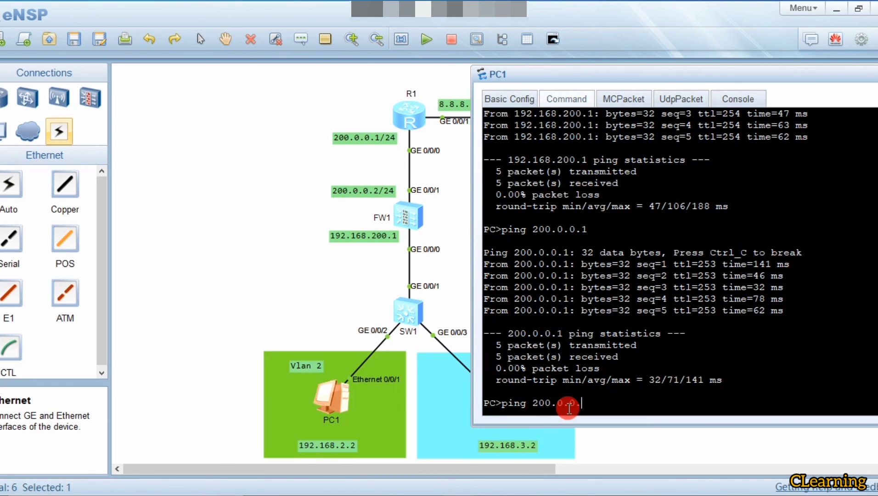
type("8.8.8.8")
key("Return")
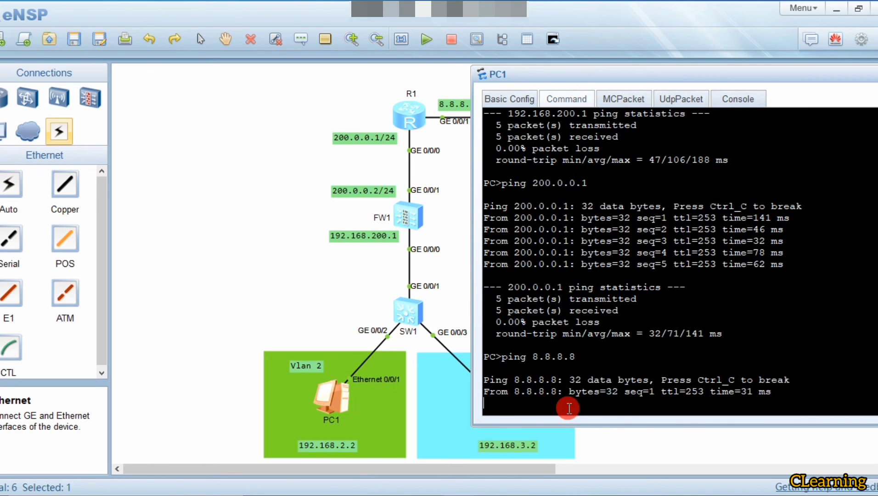
left_click(226, 299)
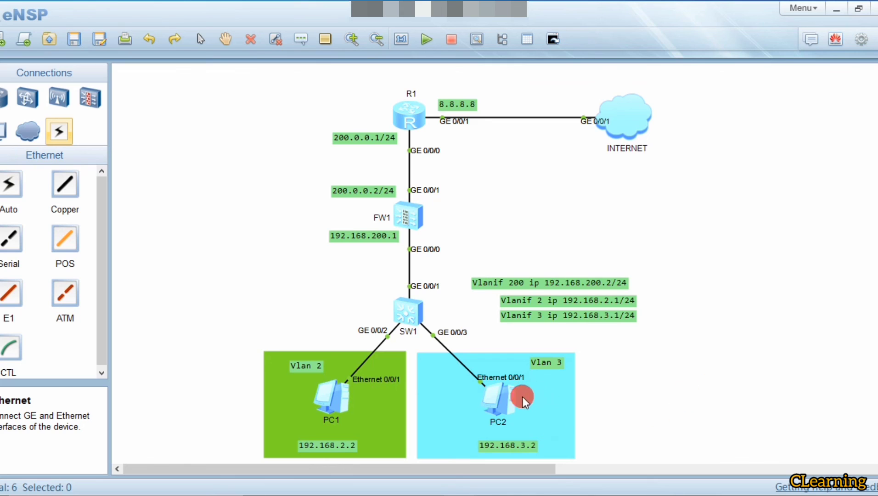
Open PC2's command line, ping 8.8.8.8, and close the PC2 window
double_click(494, 404)
left_click(274, 102)
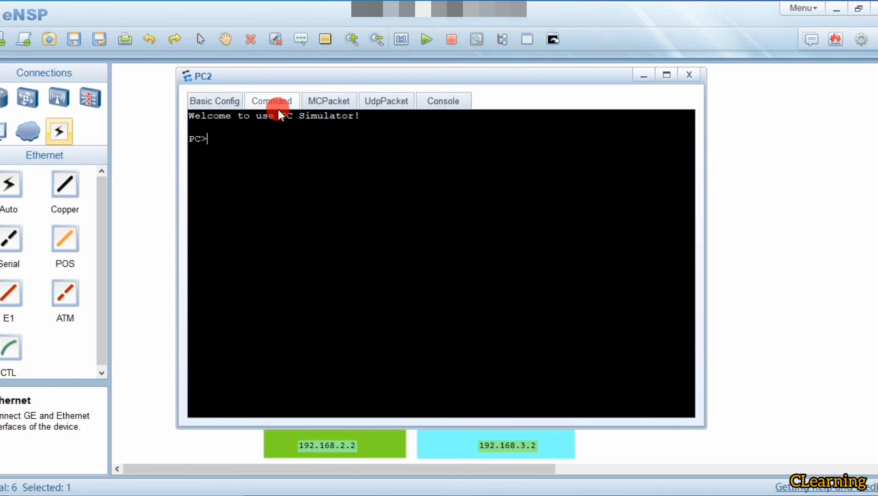
left_click(364, 344)
type("ping ")
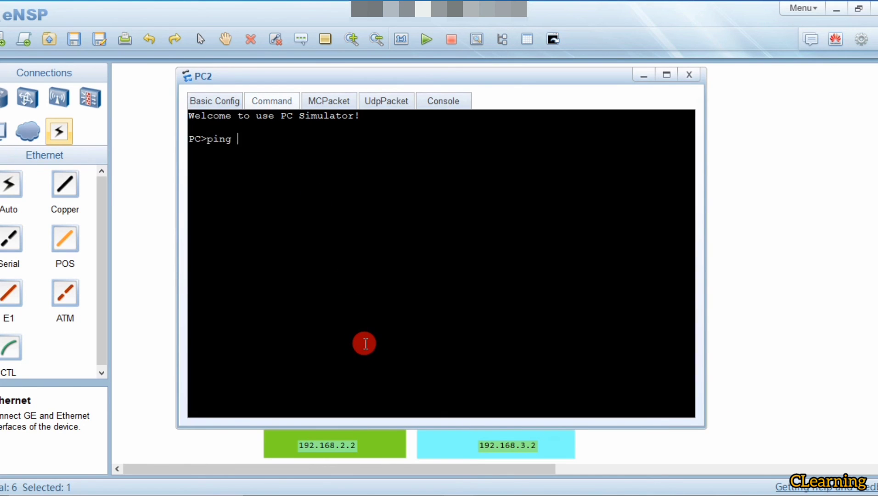
type("8.8.8.8")
key("Return")
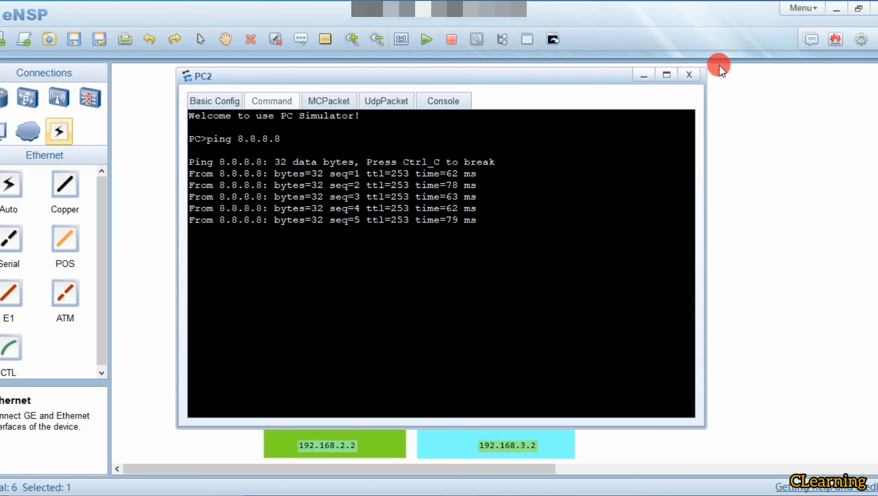
left_click(697, 75)
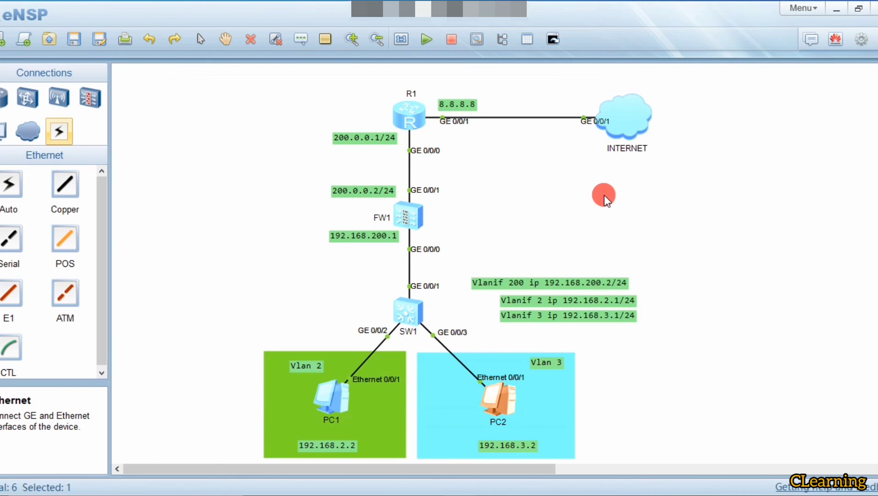